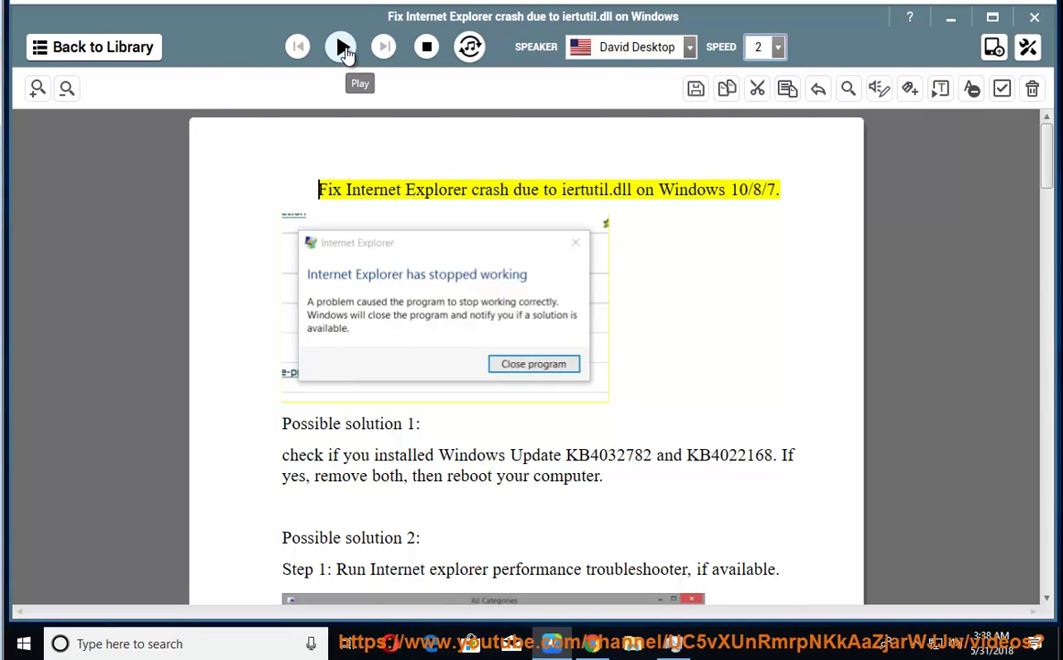
Read the crash-fix document aloud through solution 1, pause, and select the two Windows update names.
click(342, 49)
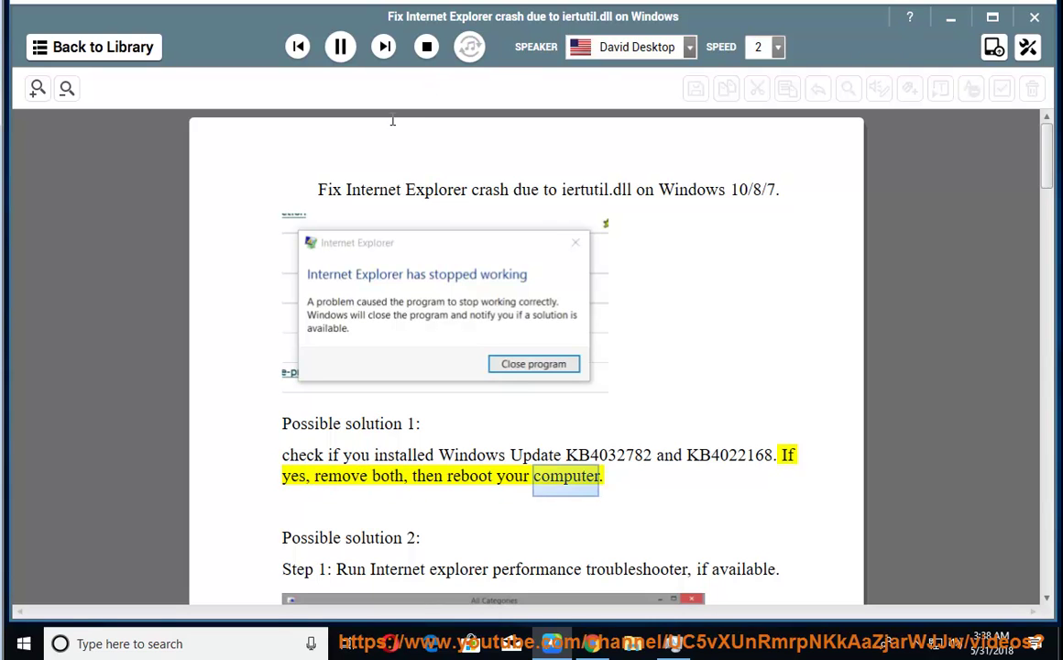
click(340, 46)
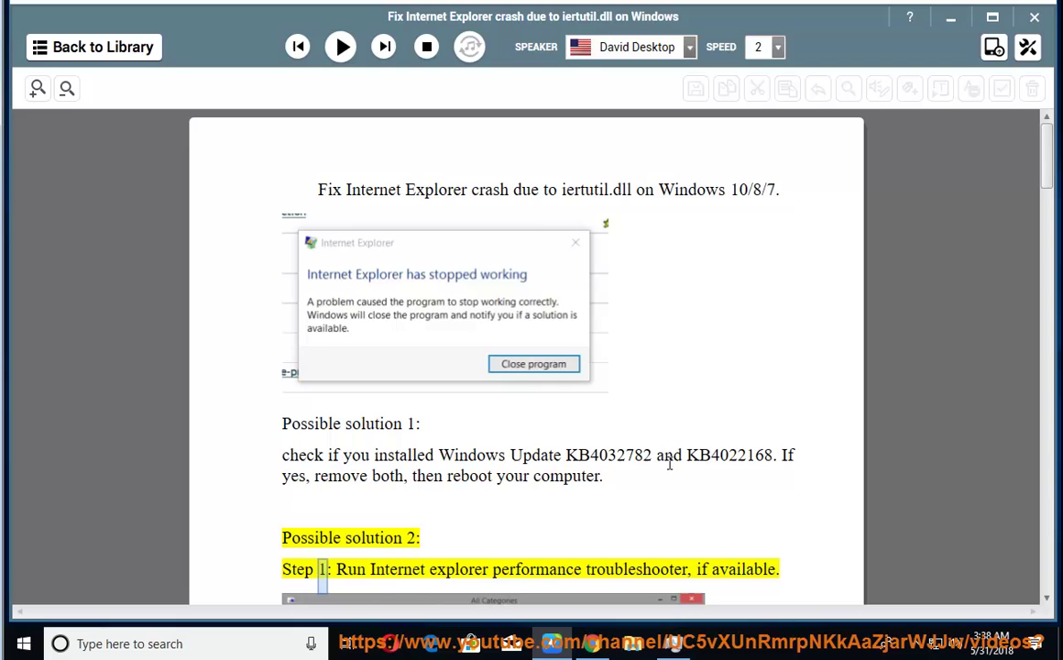
drag(769, 456, 372, 455)
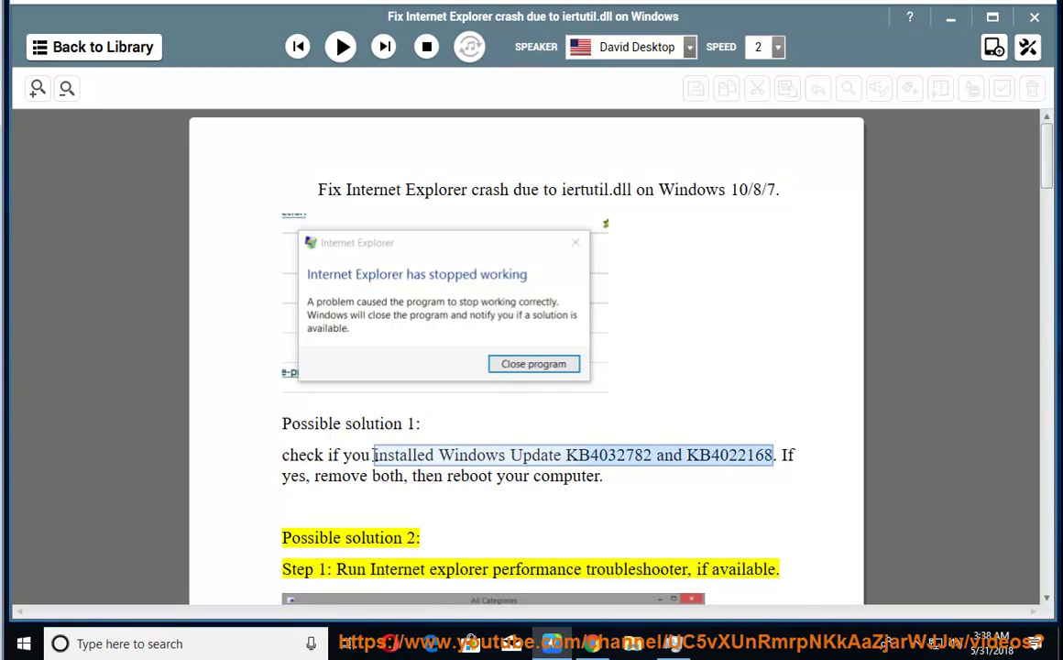
click(951, 22)
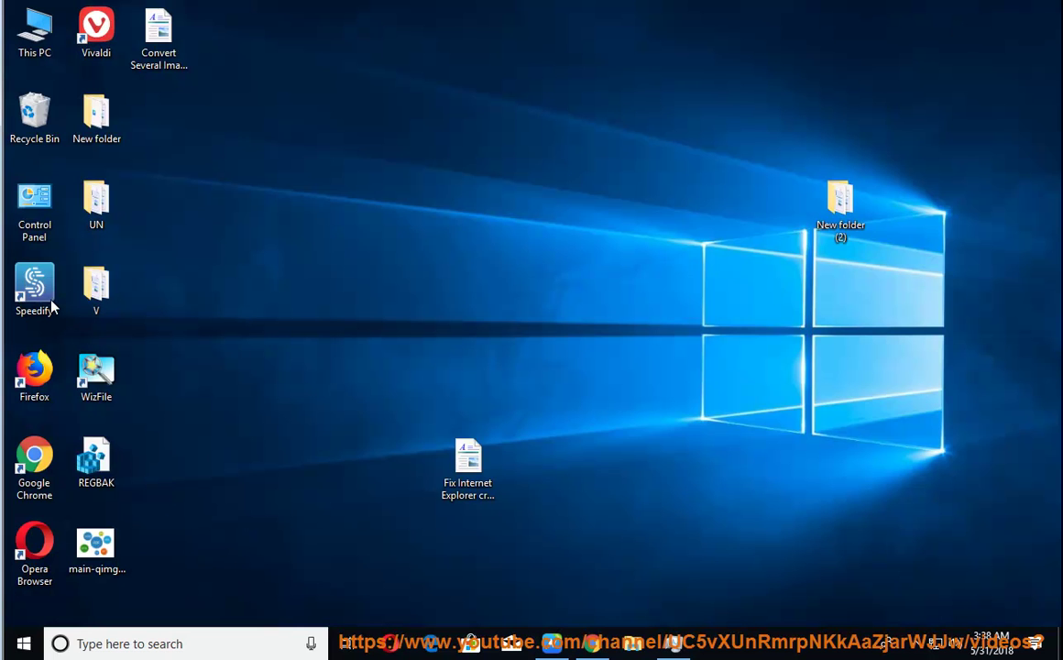
double_click(34, 209)
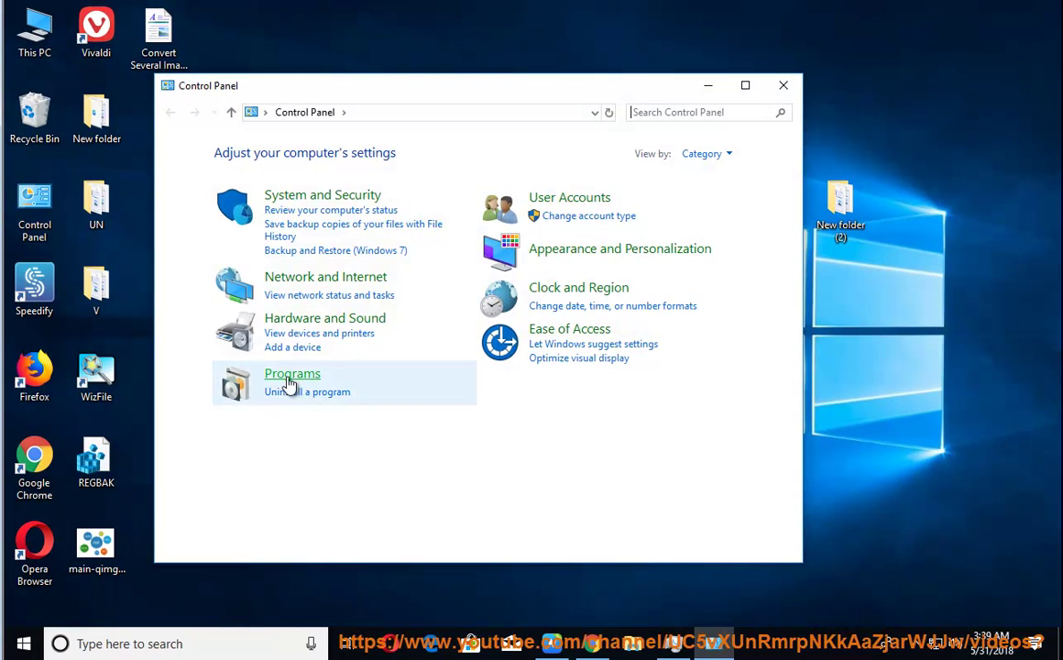
click(292, 373)
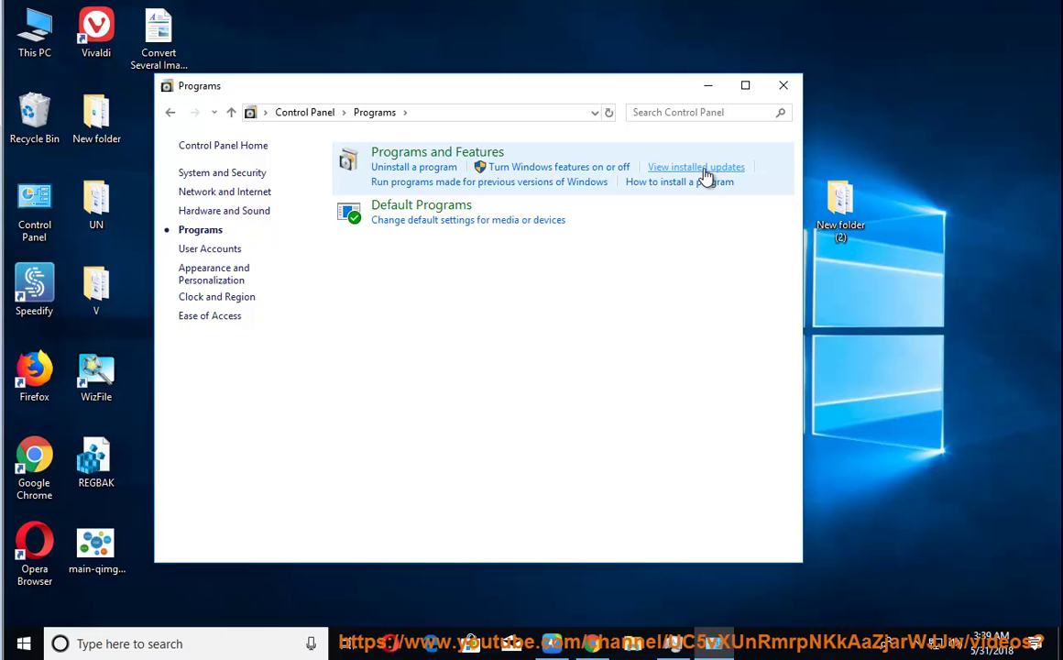
click(738, 170)
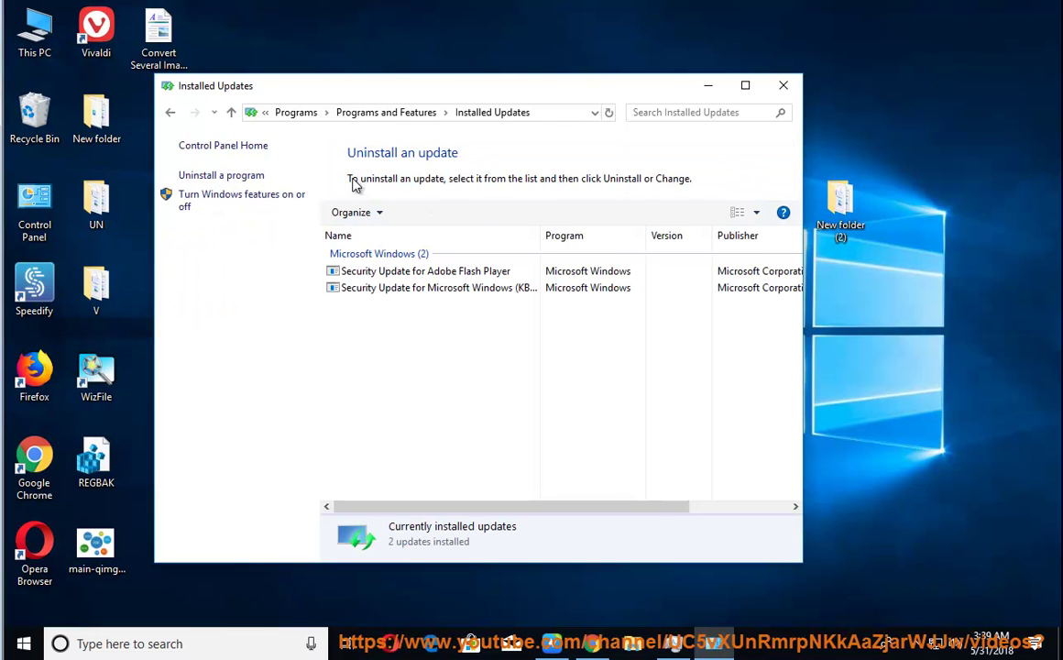
click(380, 272)
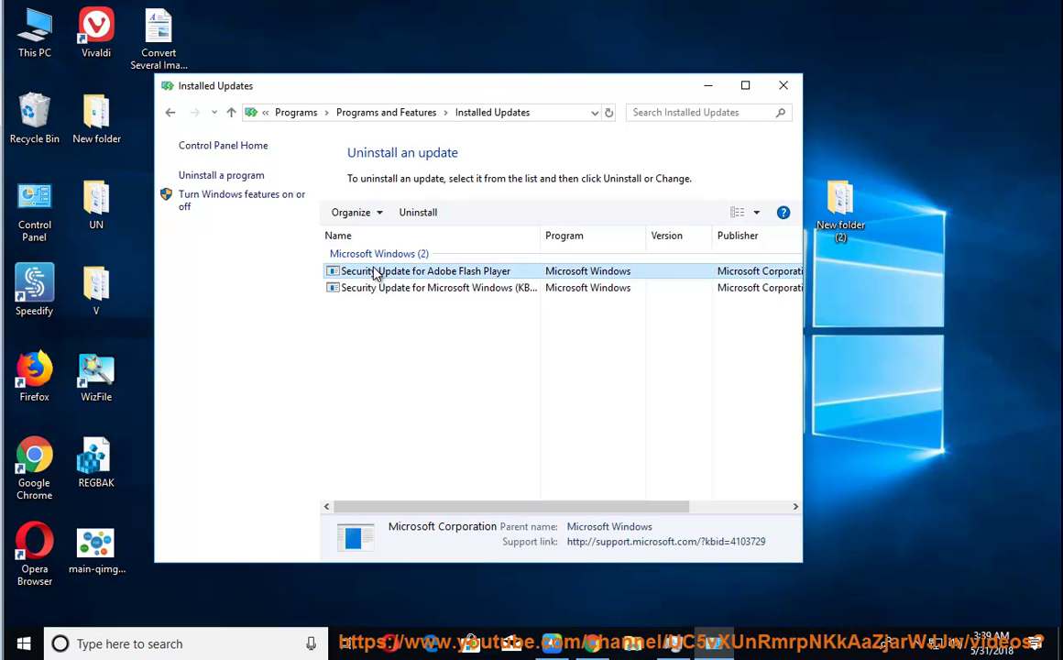
click(434, 215)
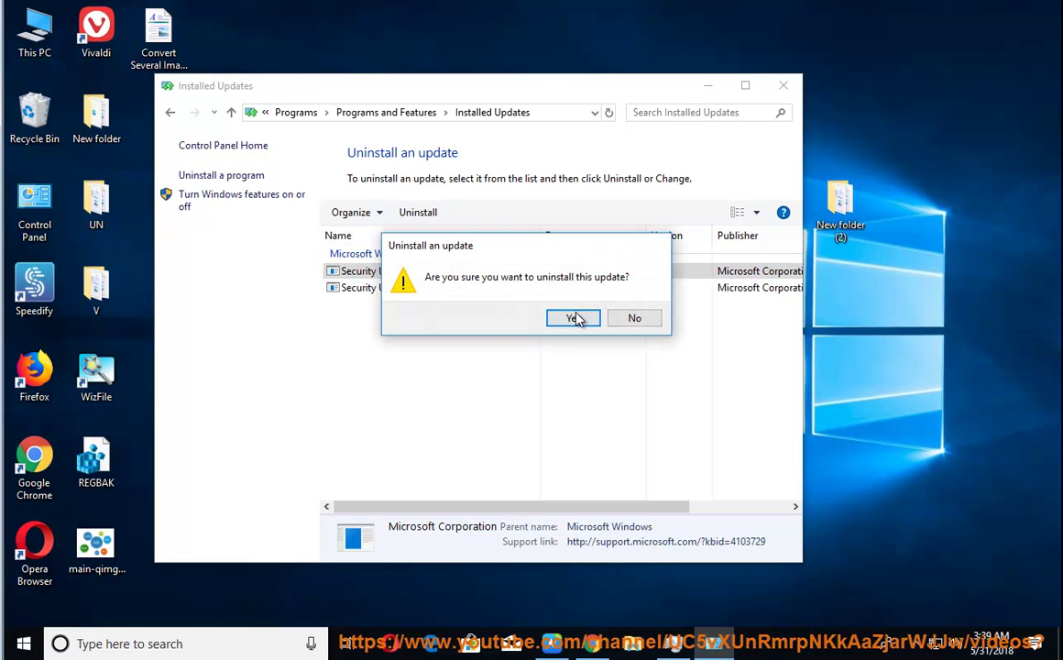
click(632, 318)
click(782, 86)
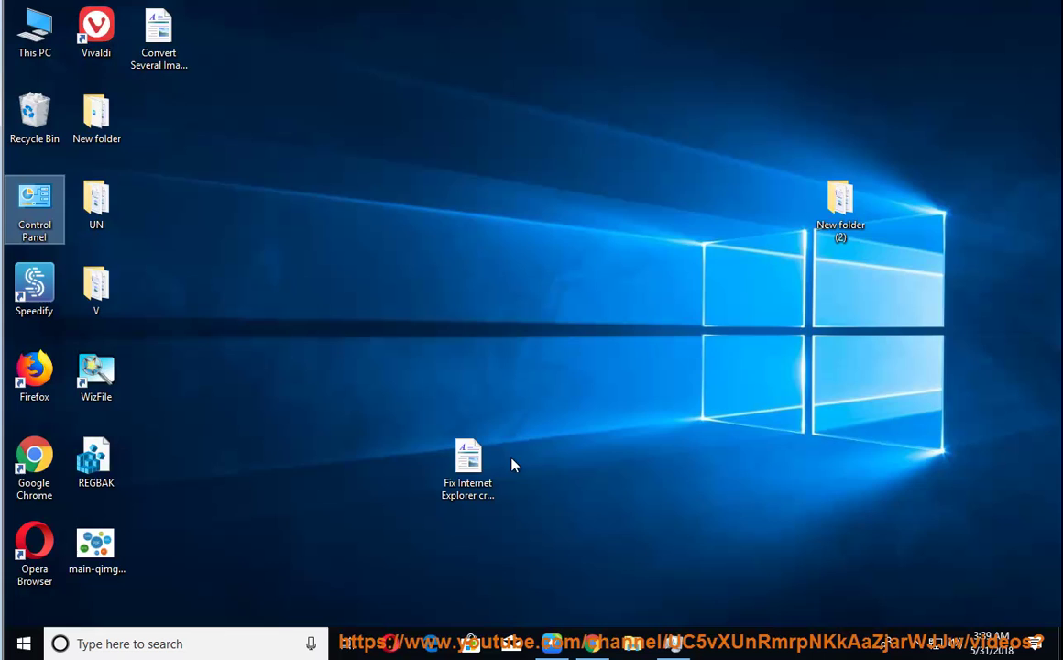
Reopen the crash-fix document, read solution 2 aloud, and select Step 3 'Re-update your Windows'.
double_click(468, 455)
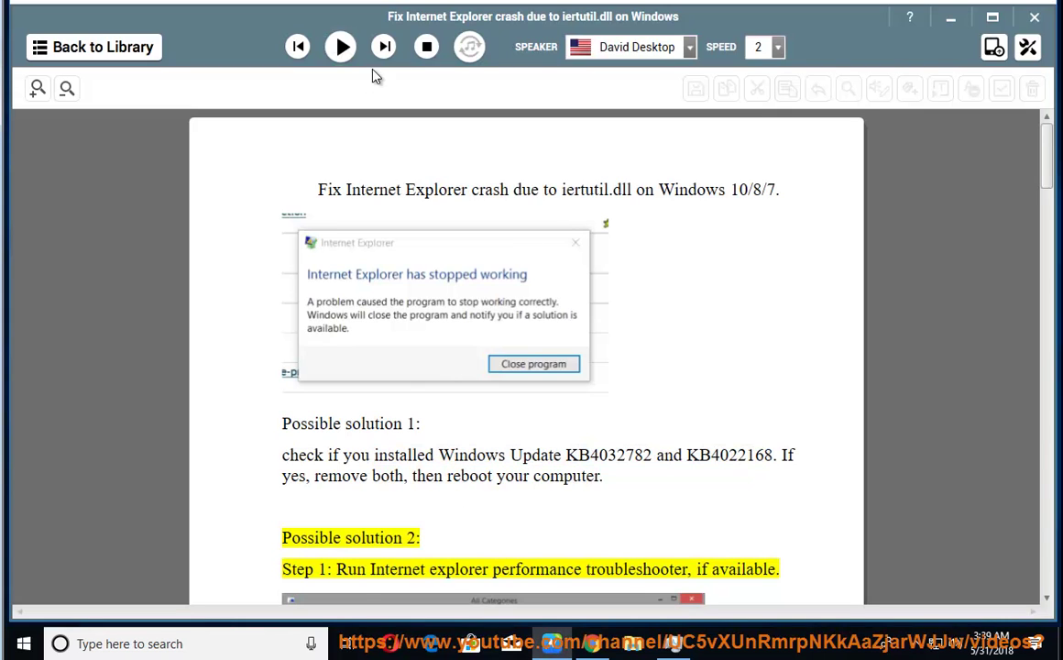
click(341, 47)
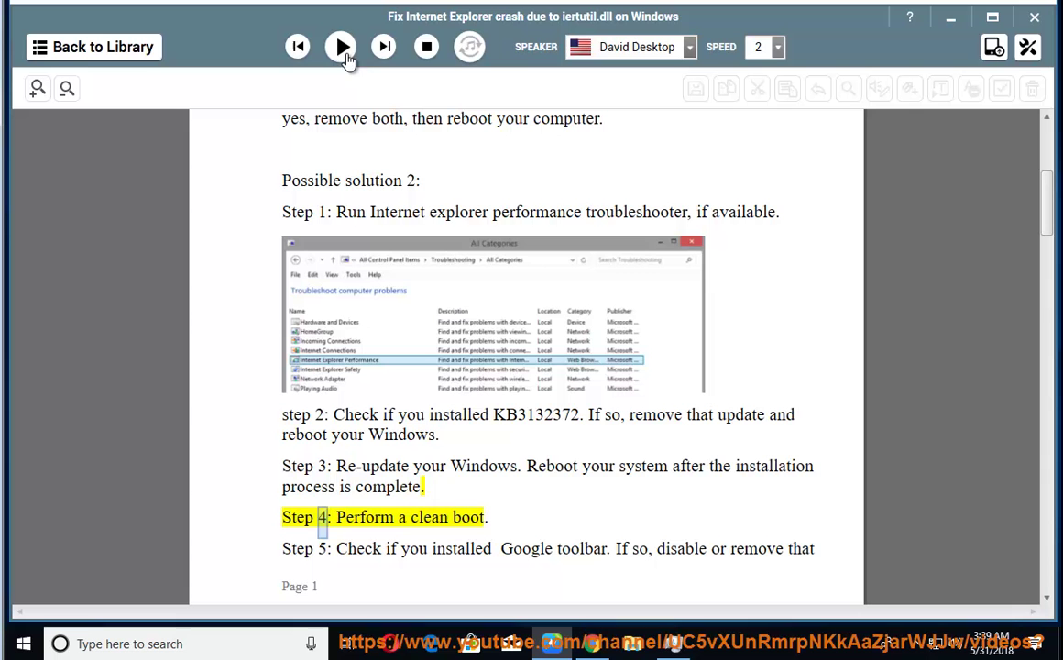
drag(524, 465, 335, 467)
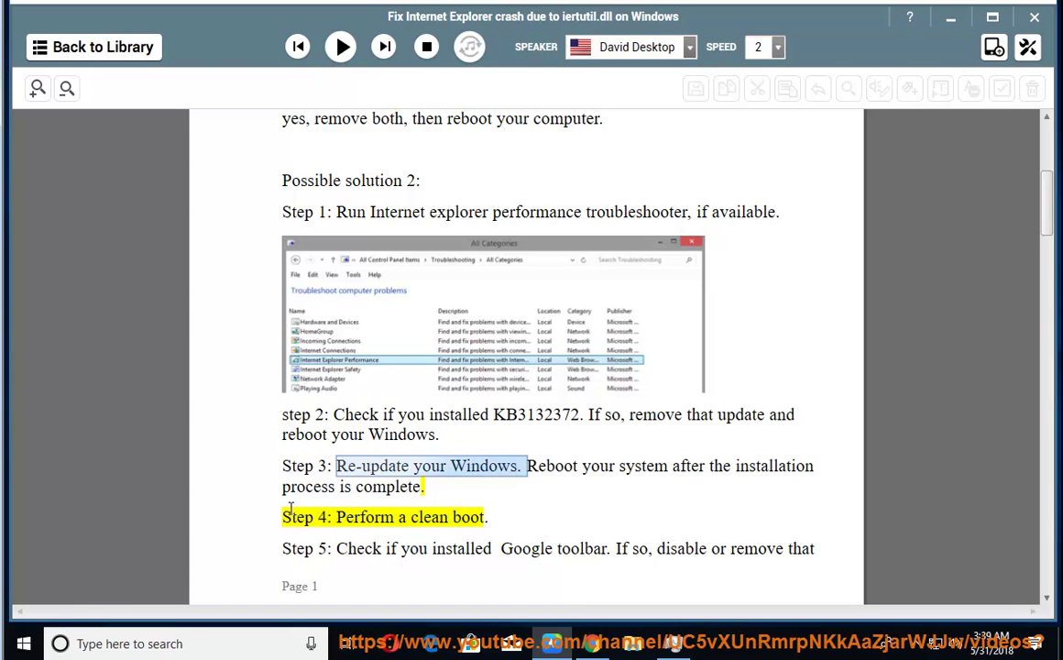
Go to Update & Security in Windows Settings to check for updates.
click(24, 643)
click(23, 571)
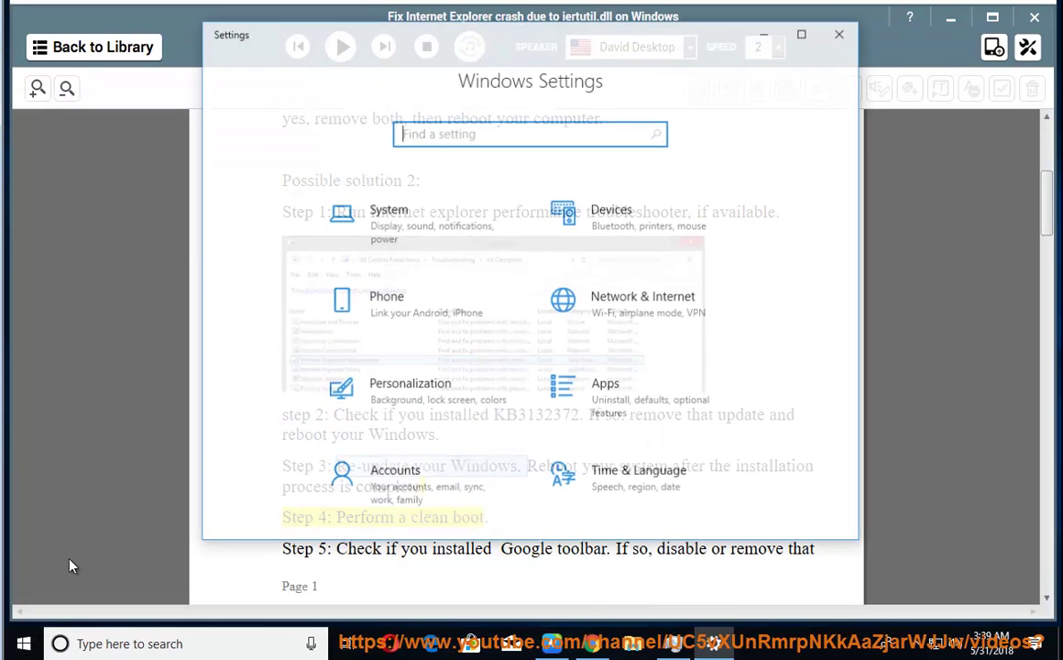
scroll(447, 470, down, 5)
click(419, 487)
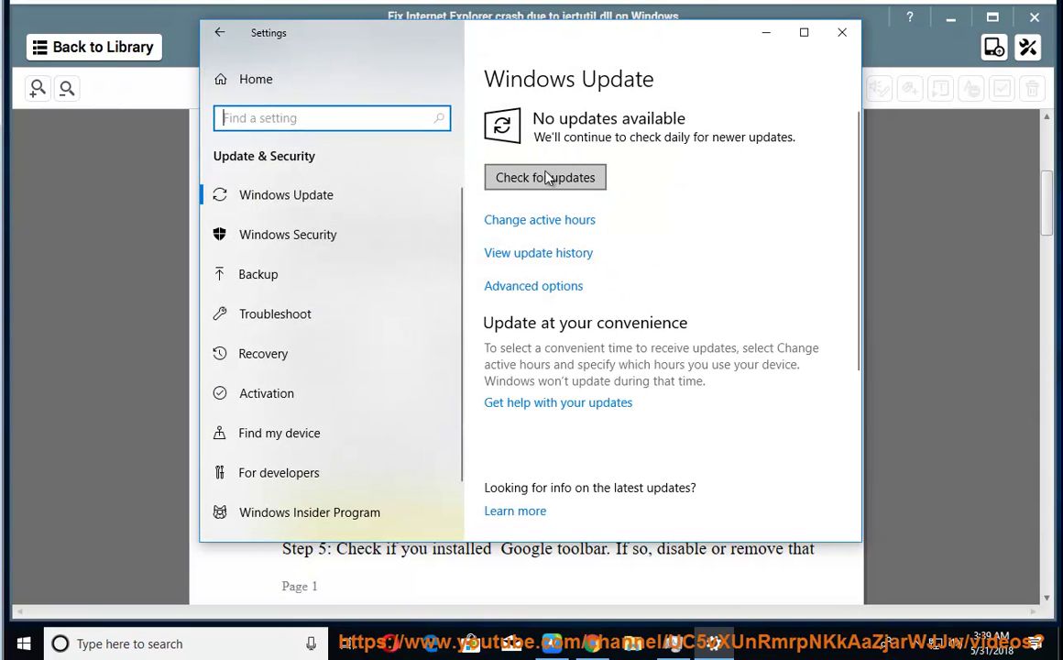
Close Settings, read aloud from Step 4 to solution 3, and select 'Perform a clean boot'.
click(842, 32)
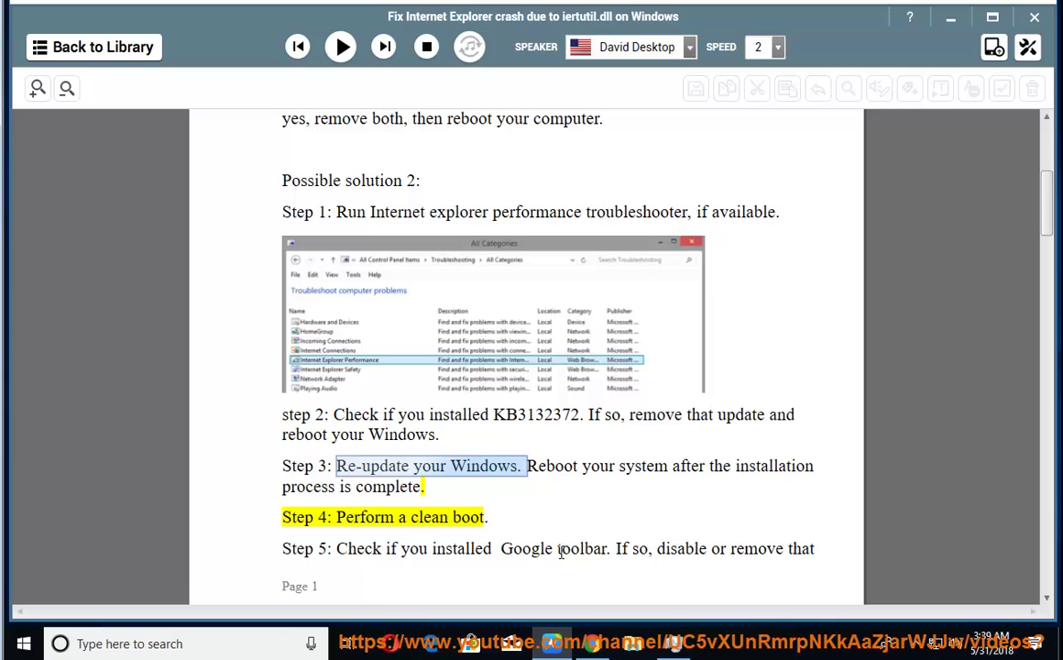
click(527, 516)
click(340, 47)
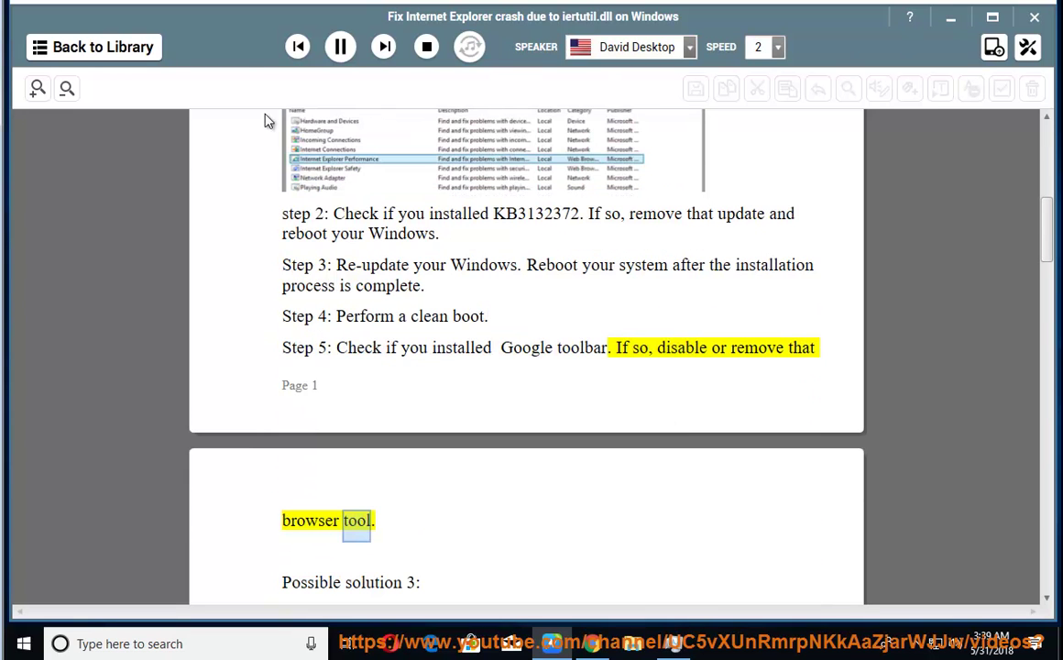
click(340, 46)
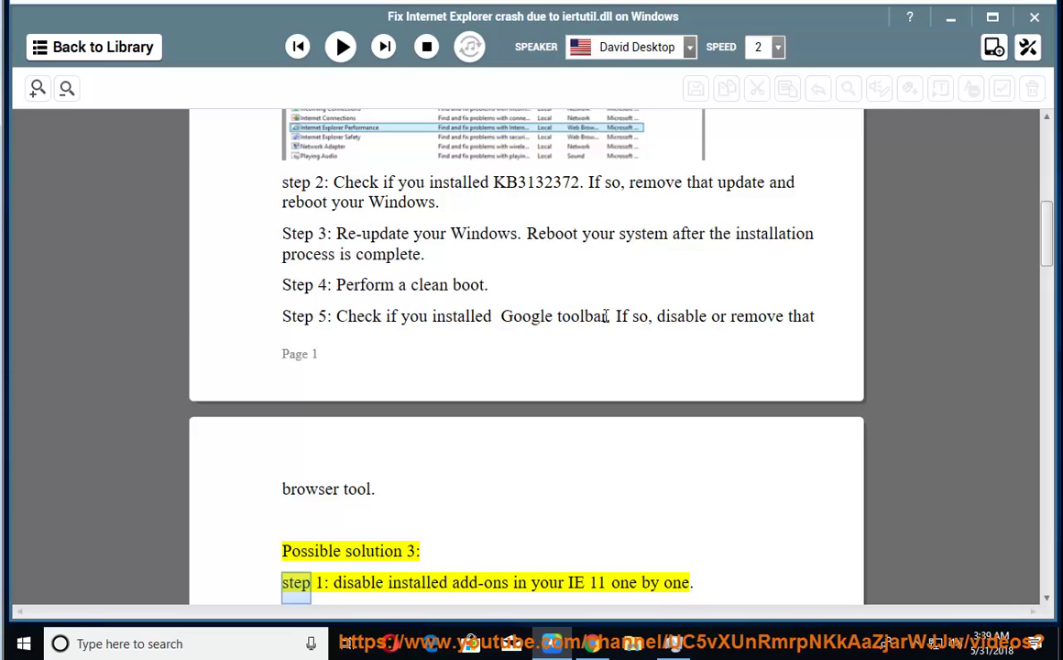
drag(520, 285, 337, 287)
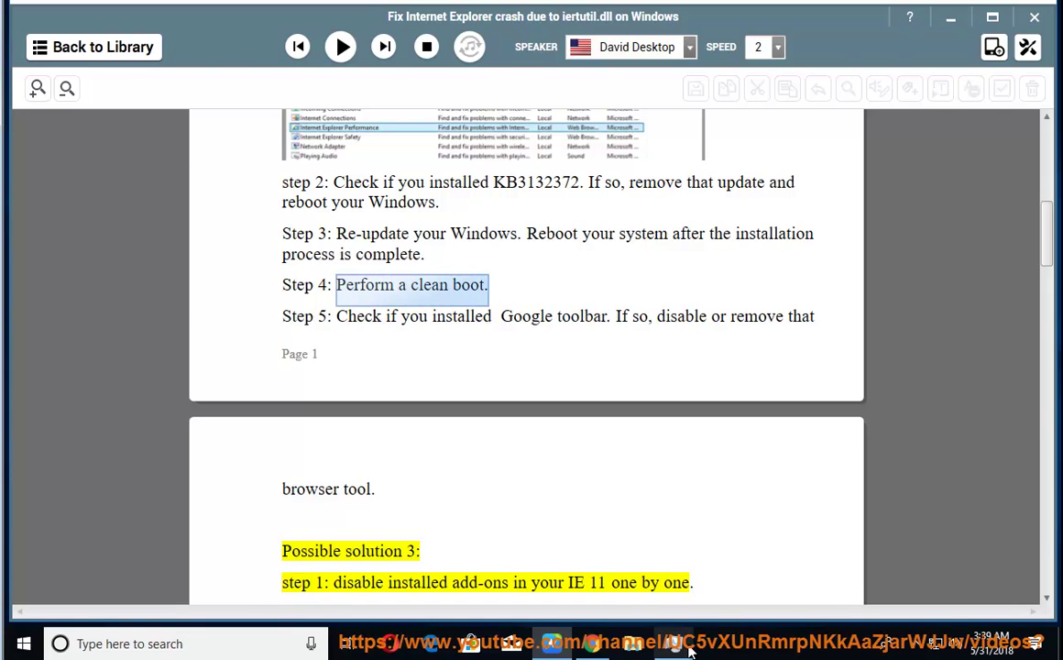
Disable WinFLockerHelp in Task Manager's Startup list after checking the other startup entries.
key(ctrl+shift+Escape)
click(631, 125)
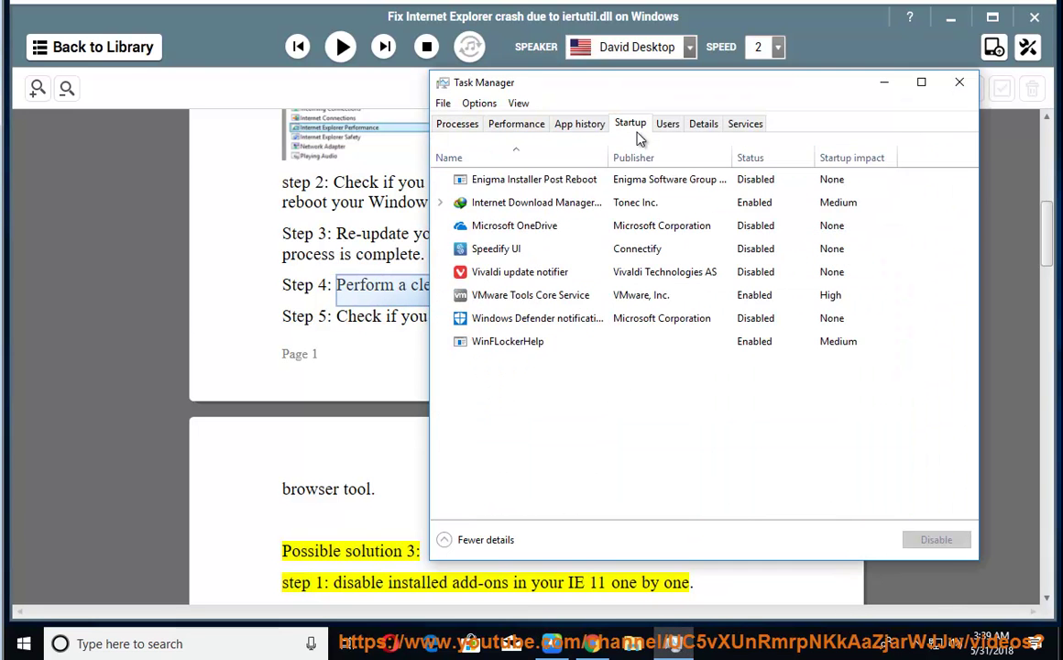
click(636, 181)
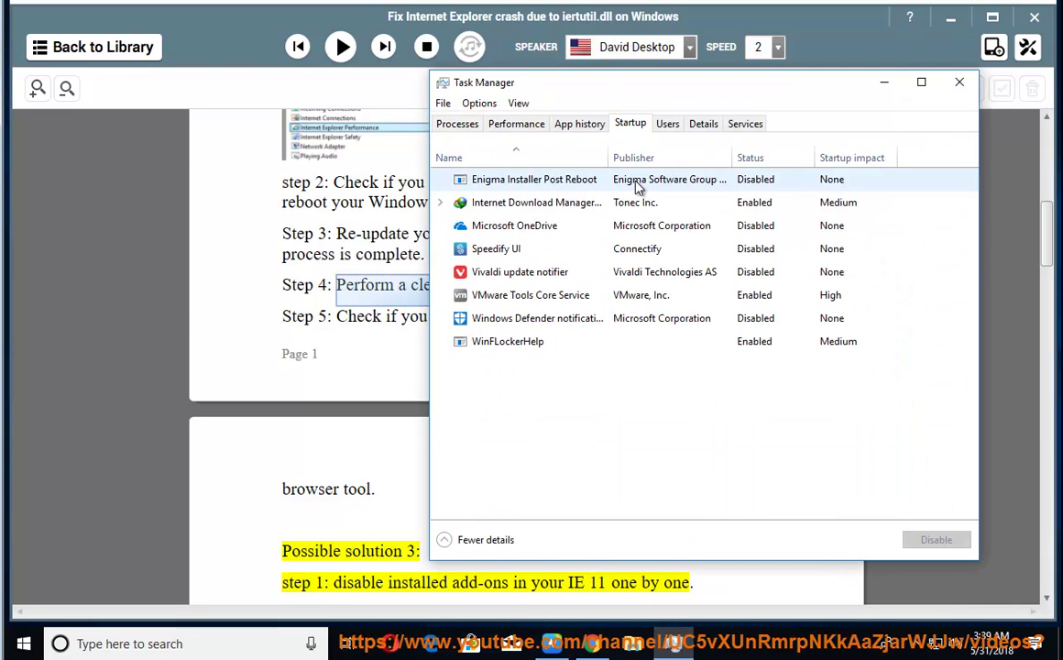
click(789, 203)
click(789, 225)
click(781, 248)
click(774, 271)
click(768, 297)
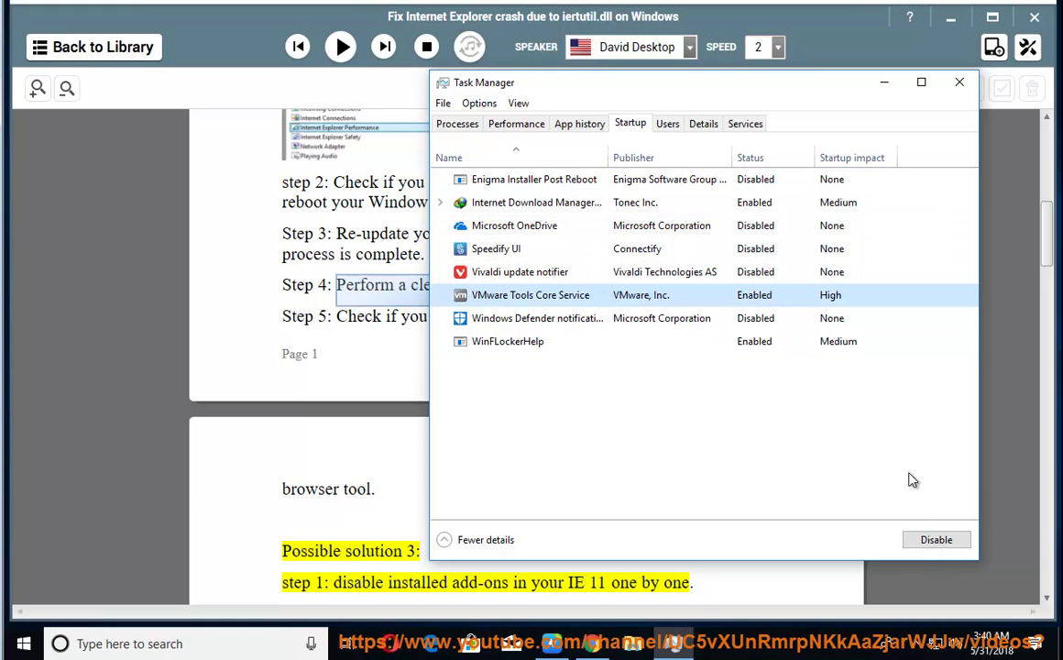
click(774, 341)
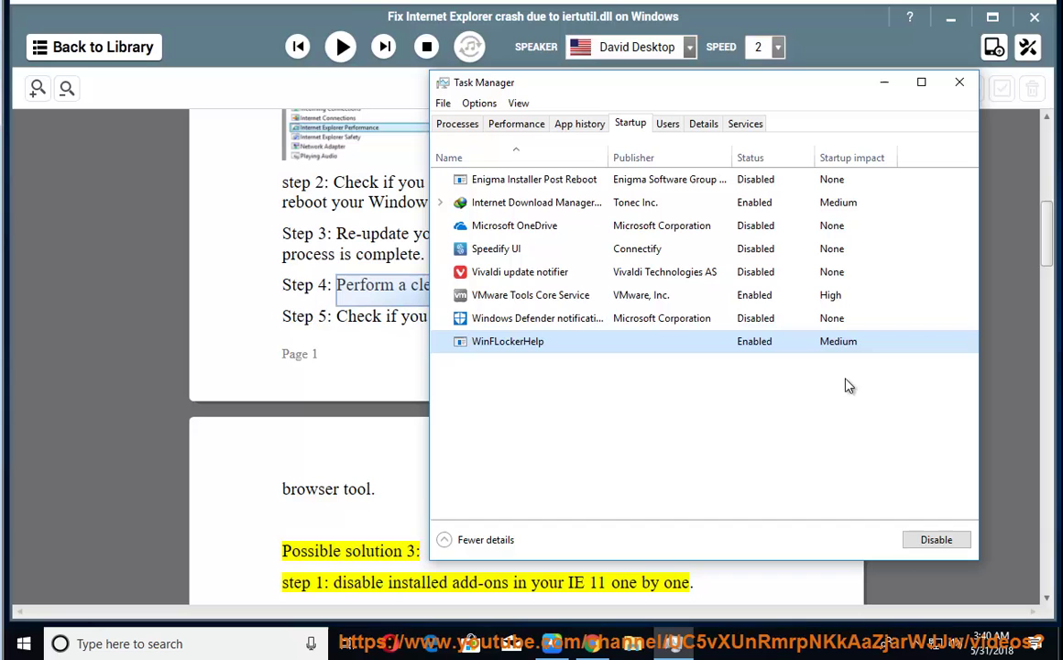
click(925, 542)
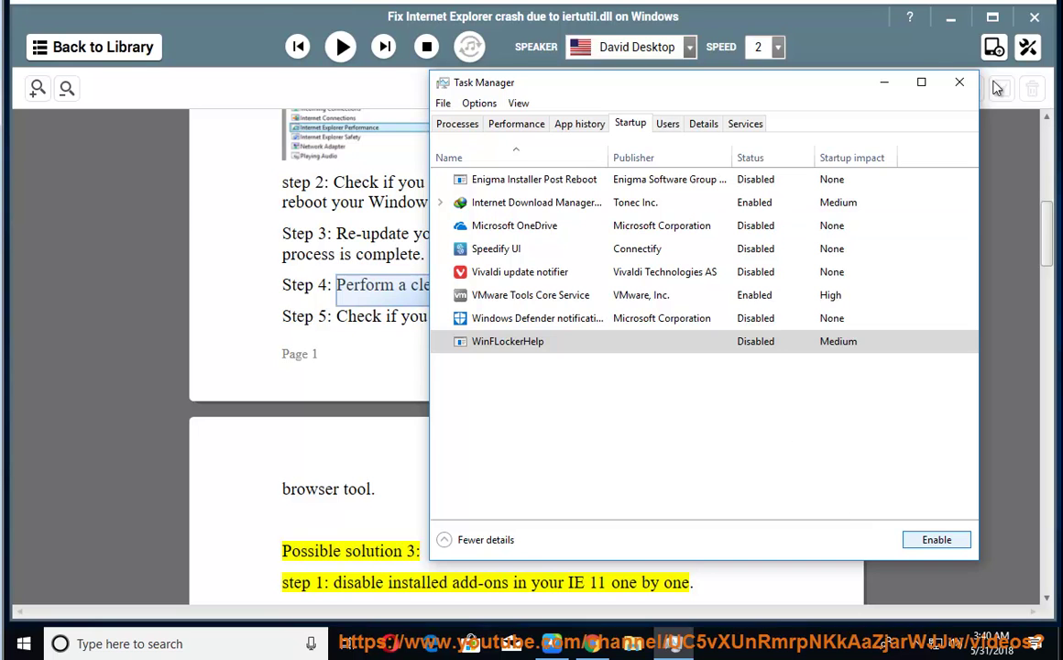
Close Task Manager and launch MSCONFIG from the Run dialog's command history.
click(959, 83)
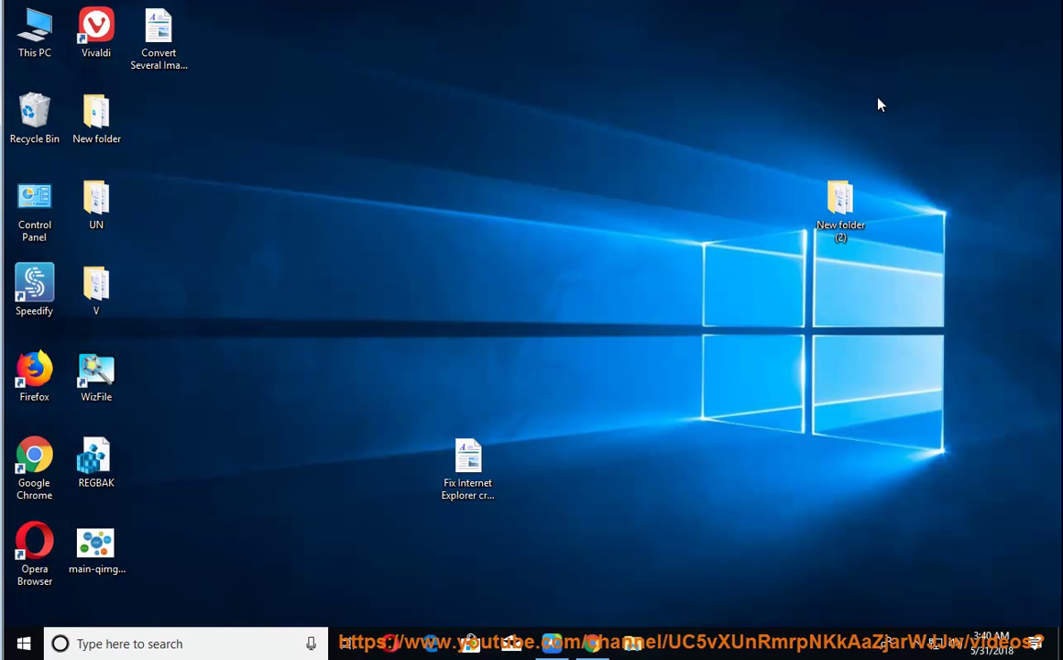
key(super+r)
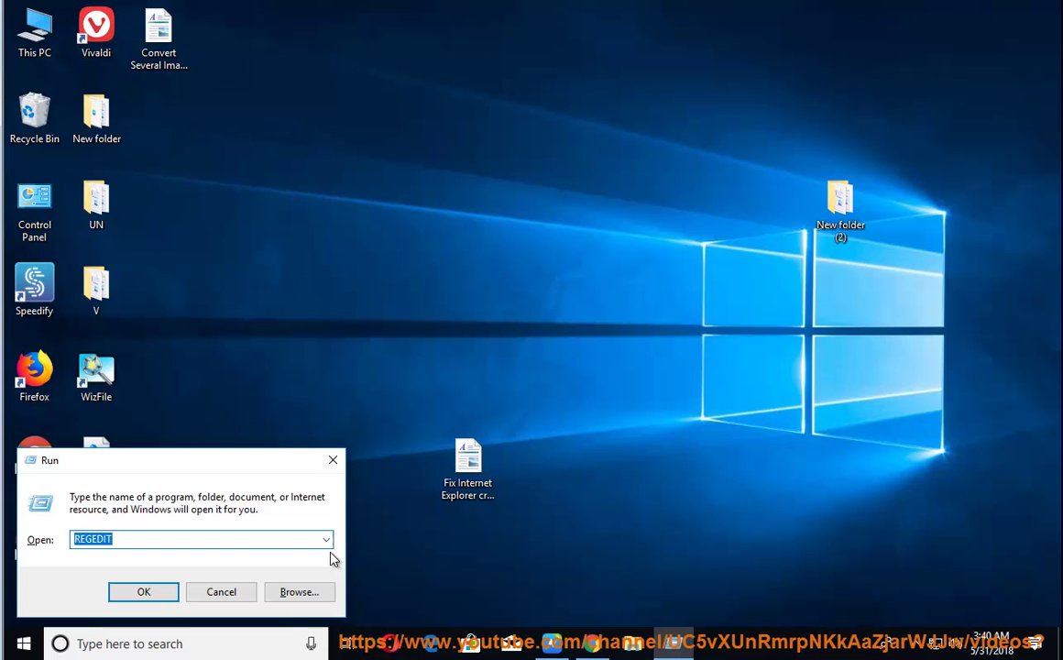
click(325, 540)
click(220, 475)
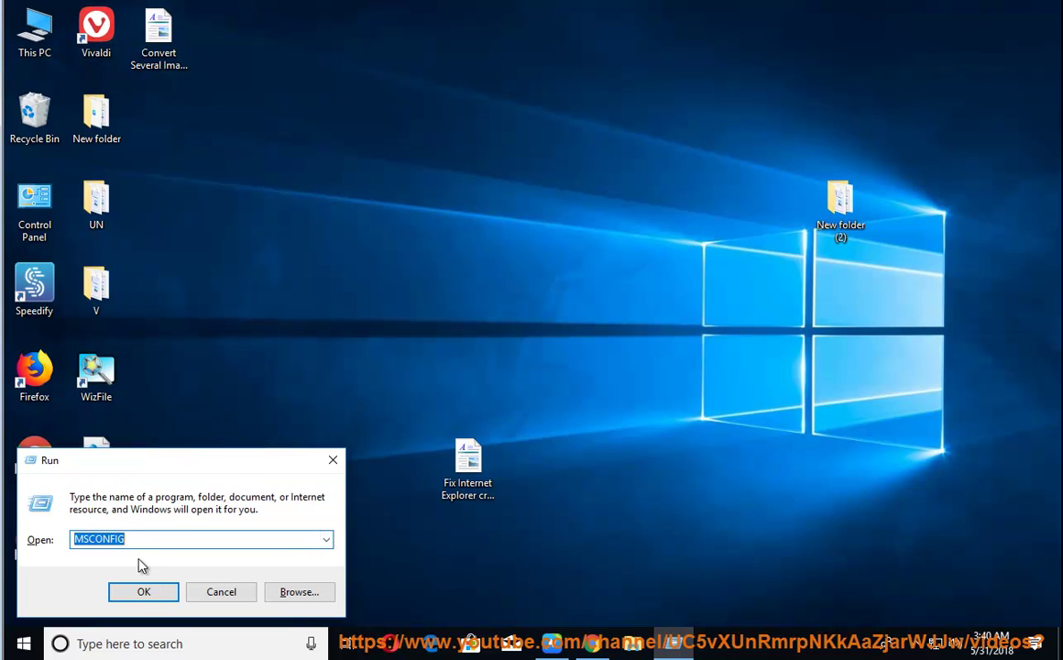
click(137, 592)
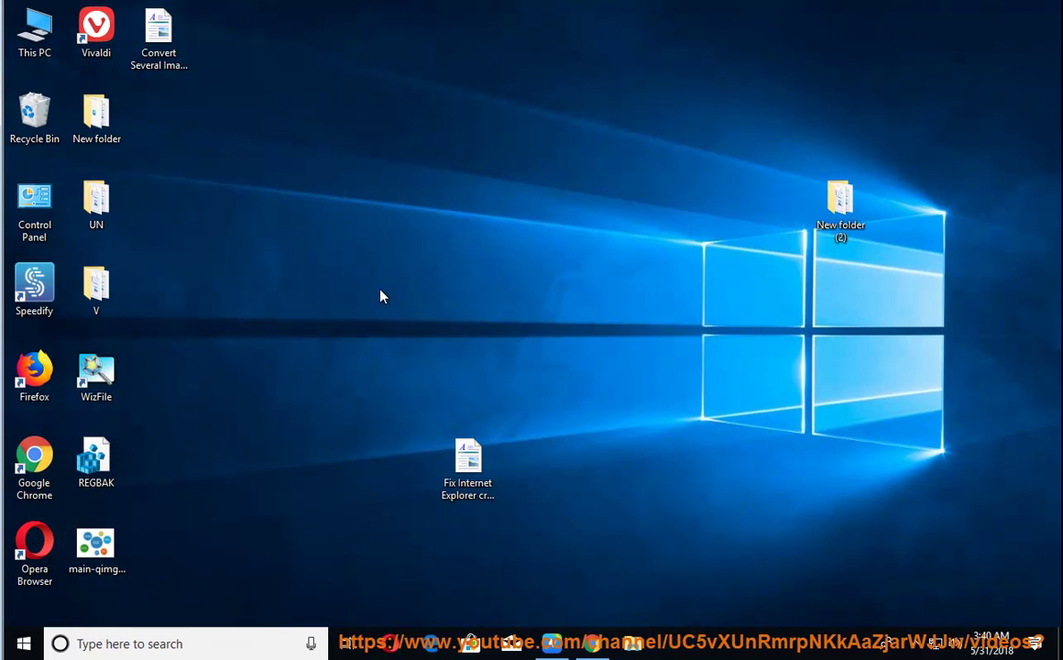
Choose Selective startup, hide all Microsoft services, and disable every remaining service.
click(332, 309)
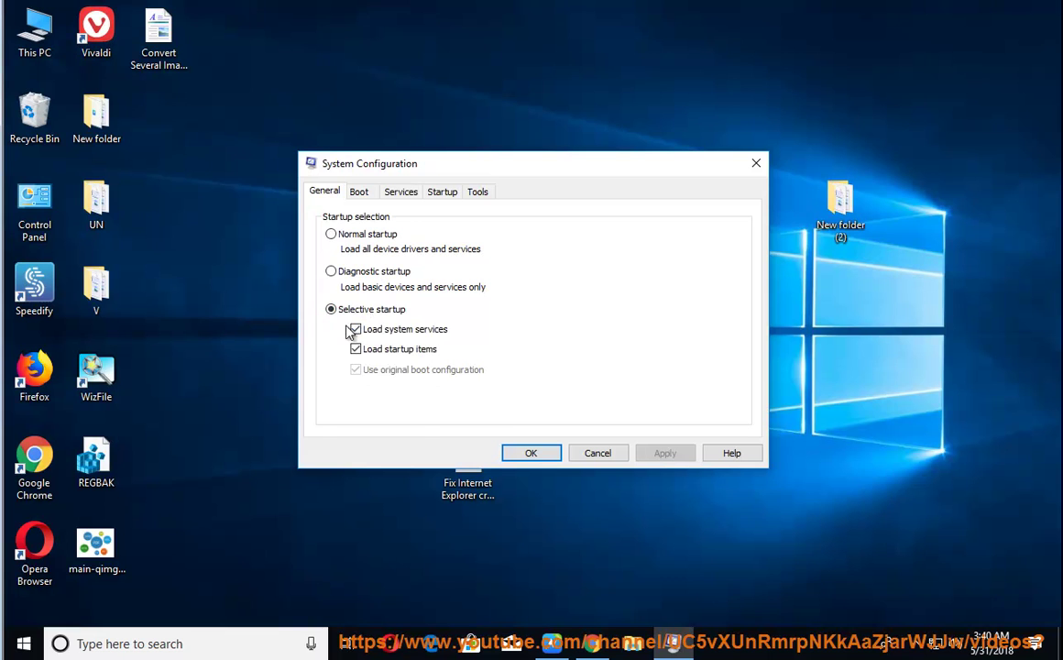
click(400, 192)
click(318, 425)
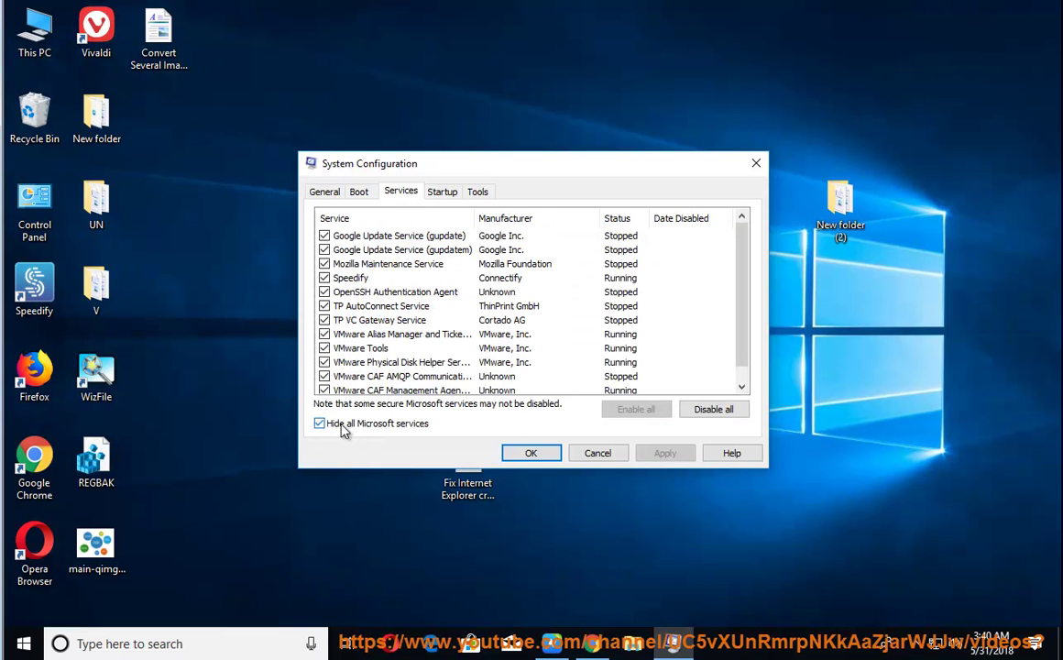
click(713, 410)
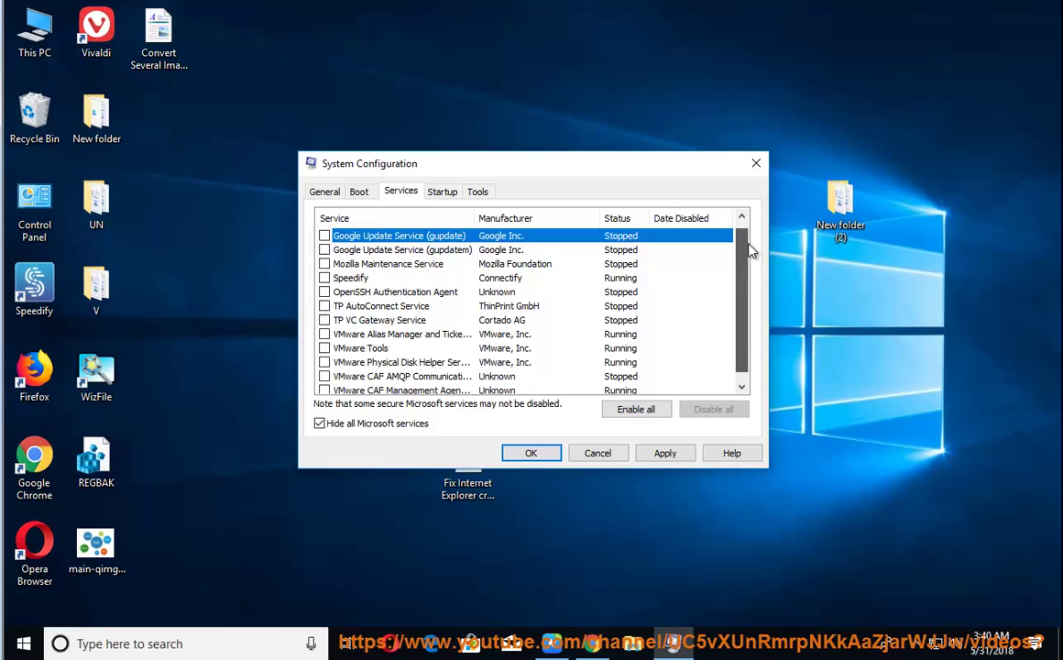
scroll(641, 311, down, 1)
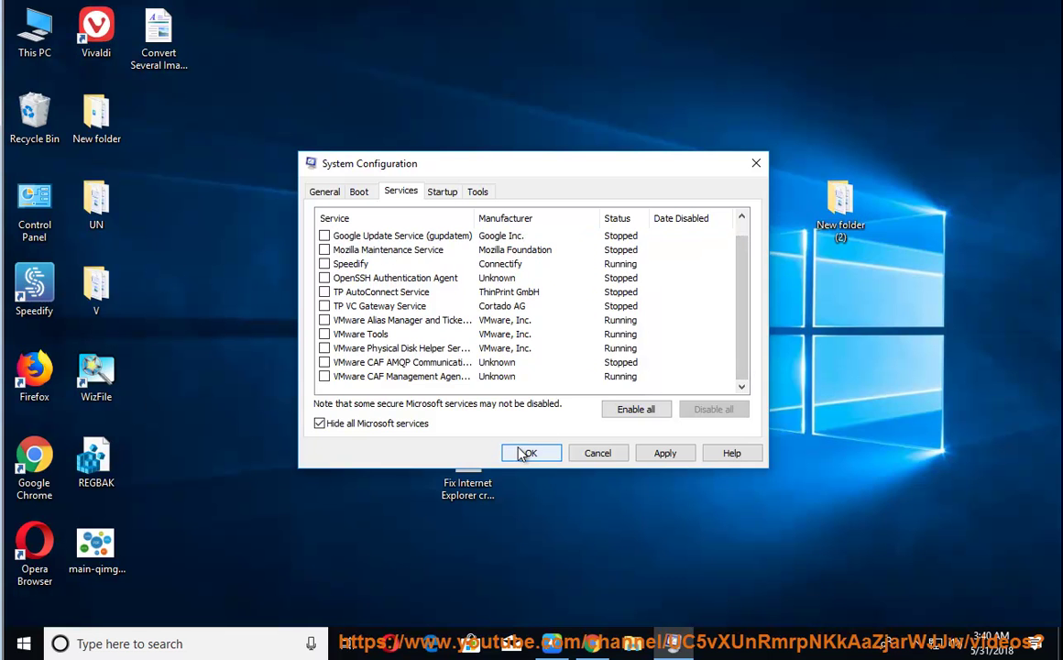
Close System Configuration, read solution 3 aloud to step 2, and select step 1's text.
click(600, 453)
click(551, 646)
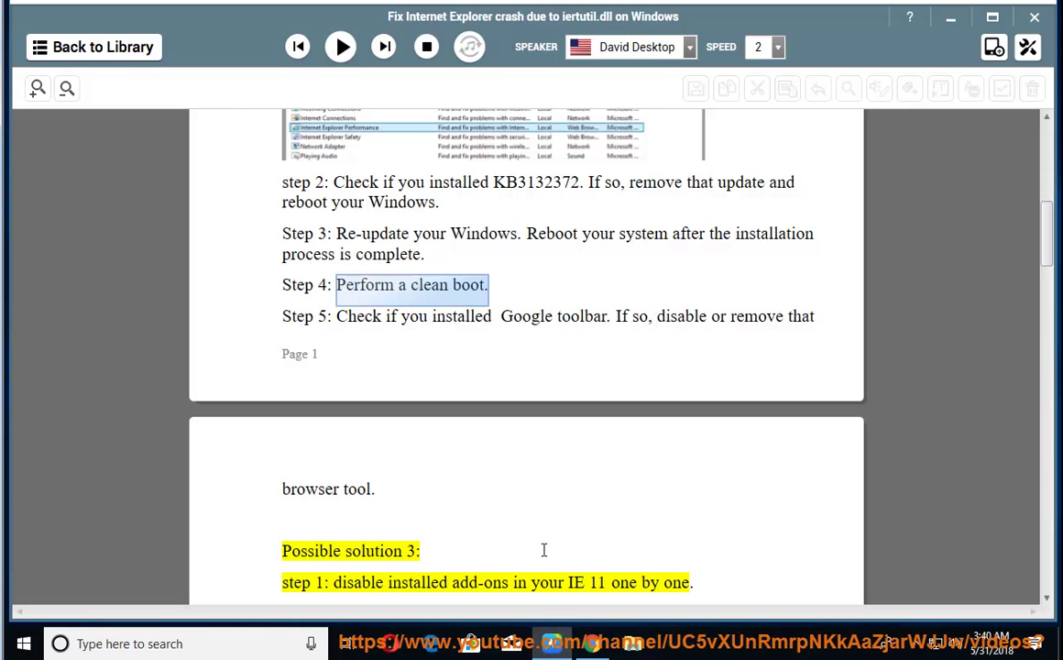
click(339, 46)
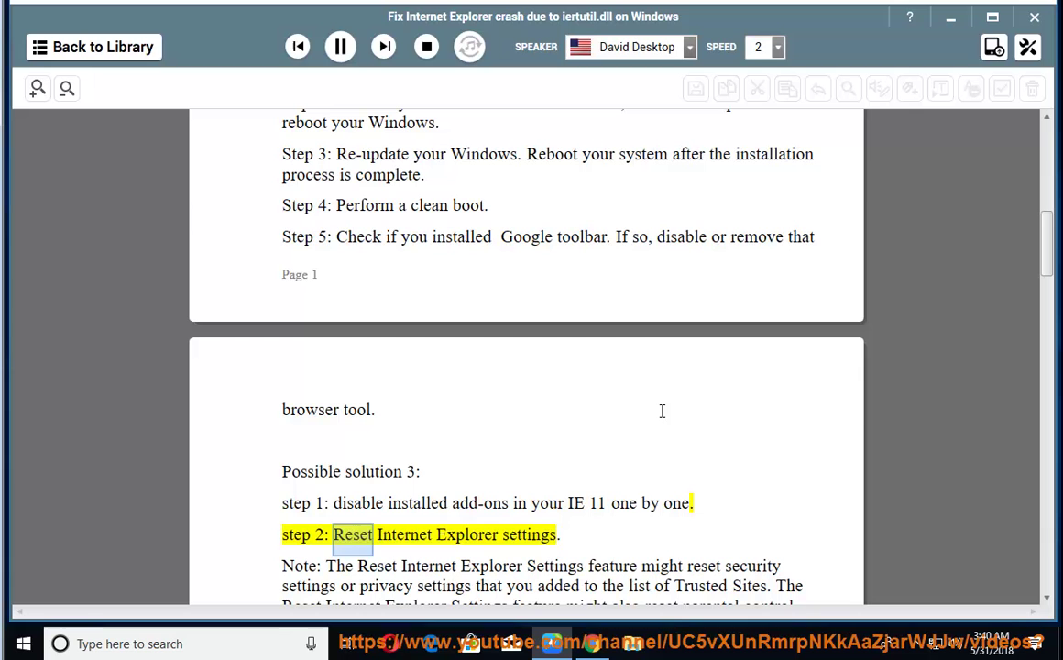
click(337, 50)
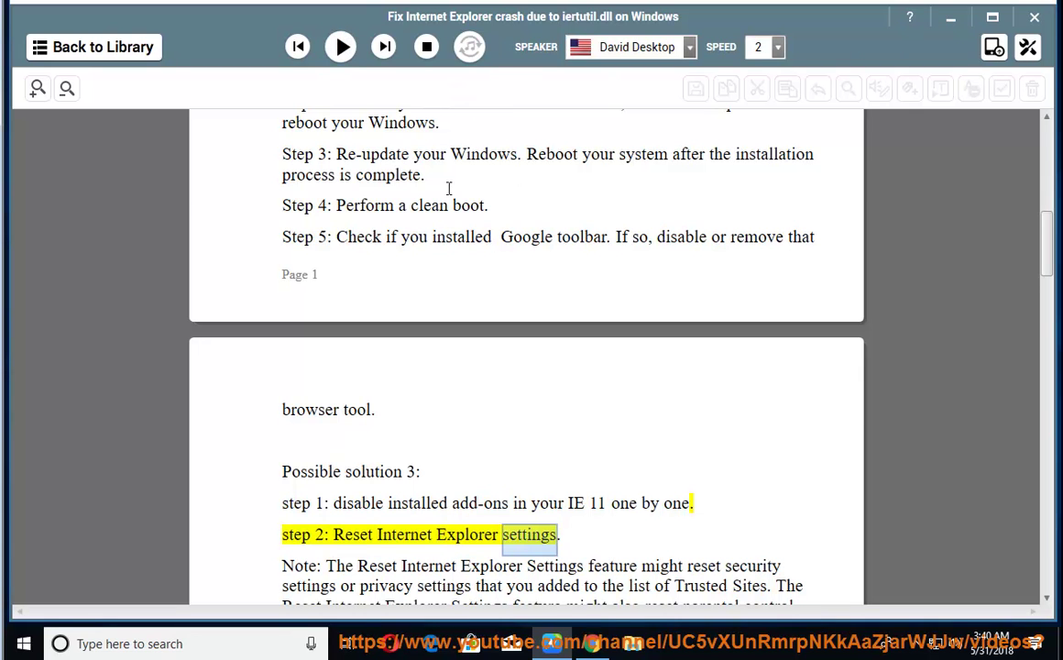
drag(689, 520, 316, 504)
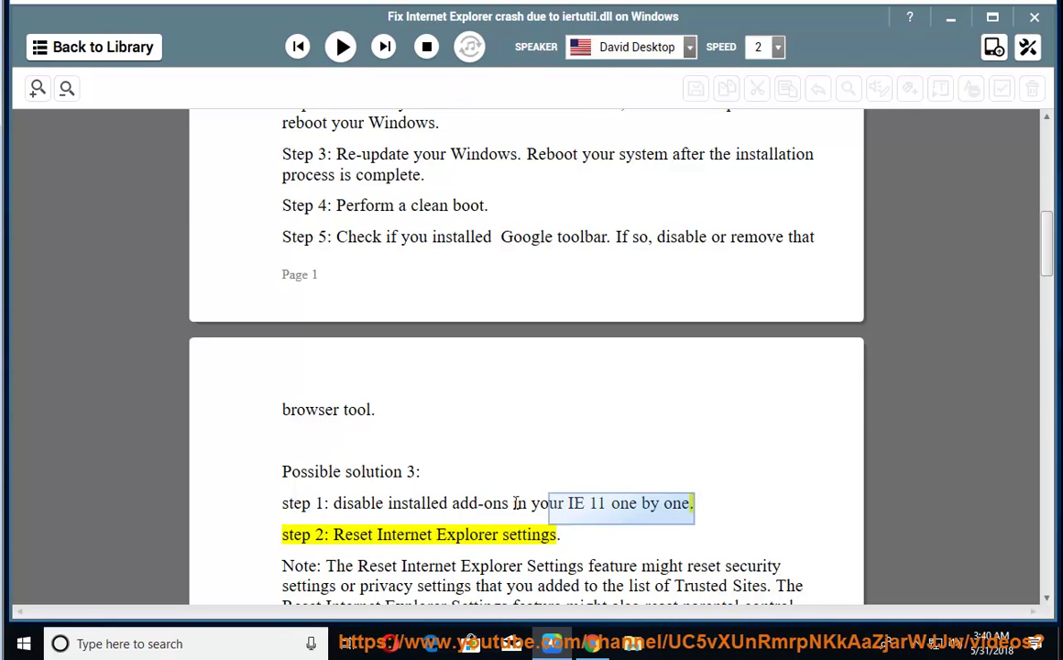
Search for 'ie' and launch Internet Explorer.
click(195, 643)
text(o)
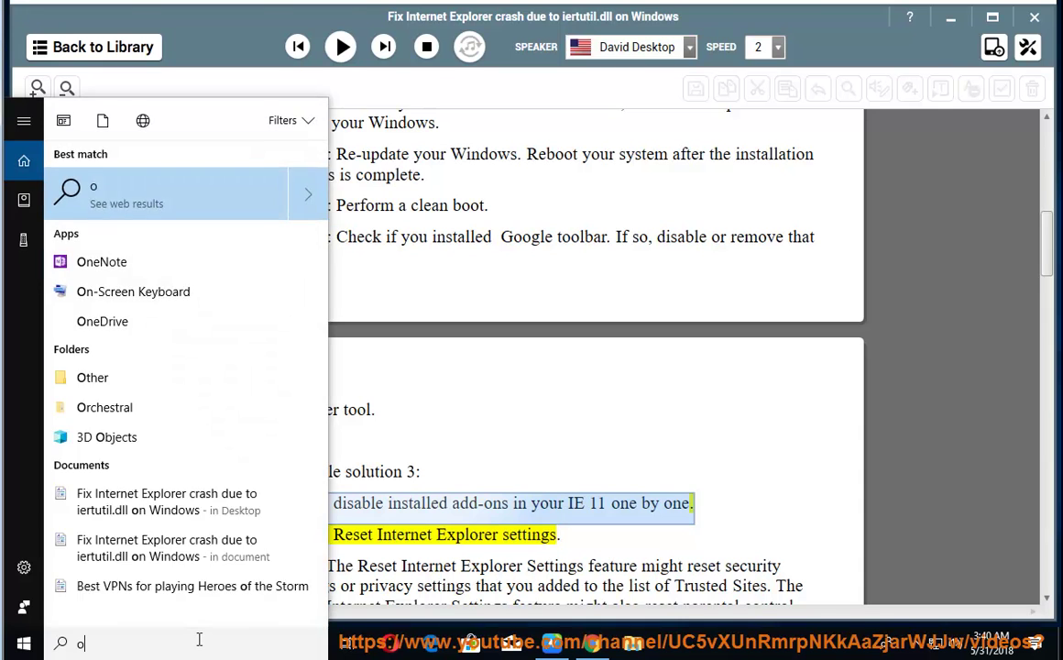
key(BackSpace)
text(ie)
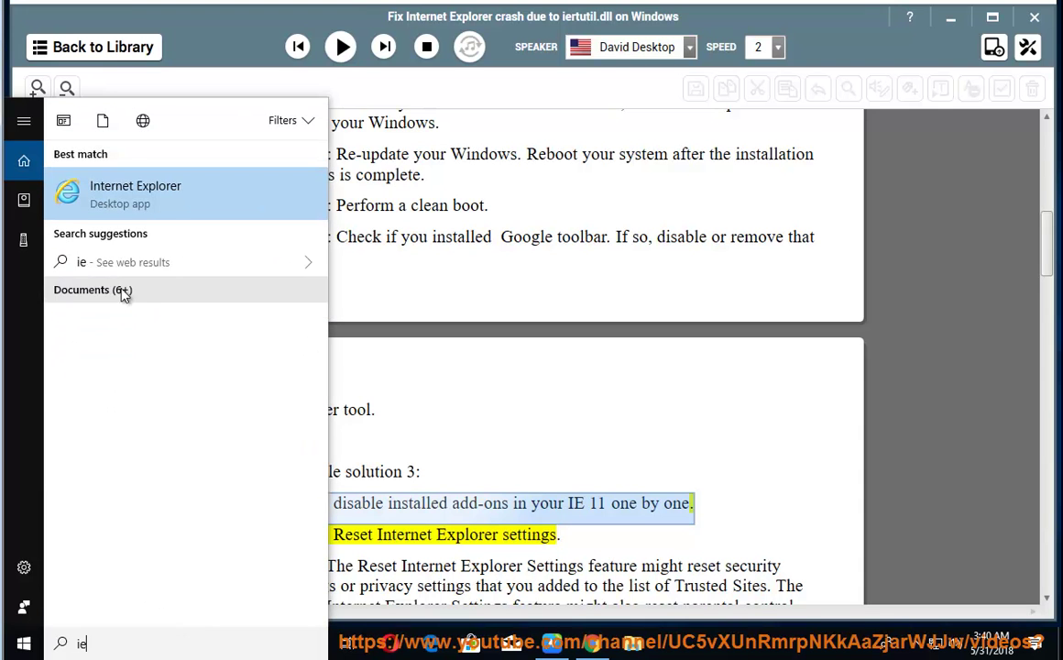
click(168, 199)
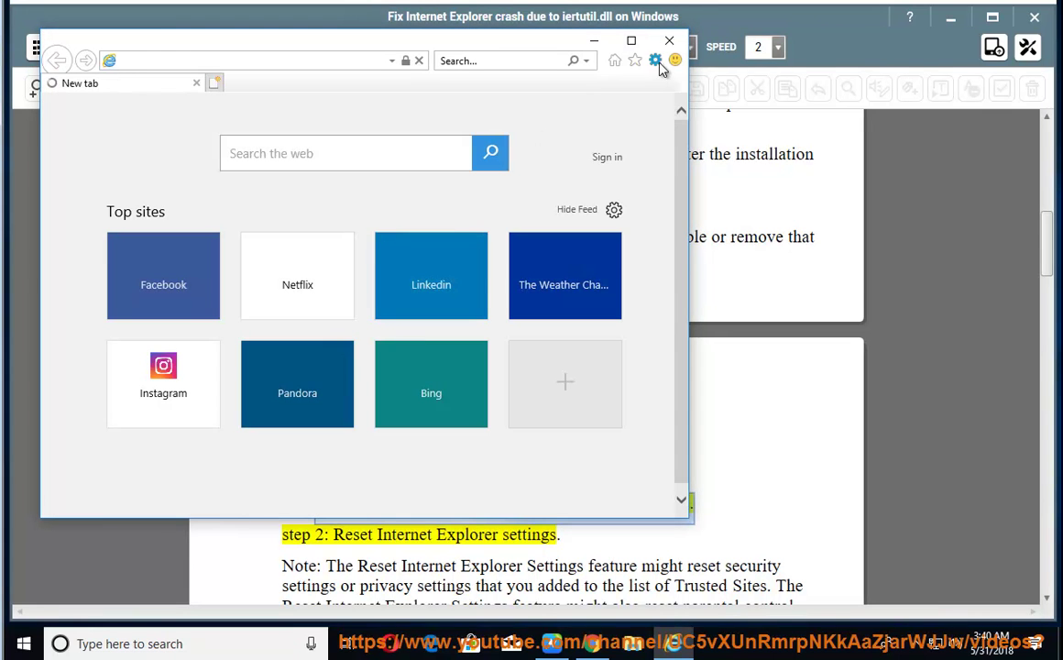
Inspect the FLockObj Class and IDM integration add-ons in Manage add-ons, then close it.
click(656, 62)
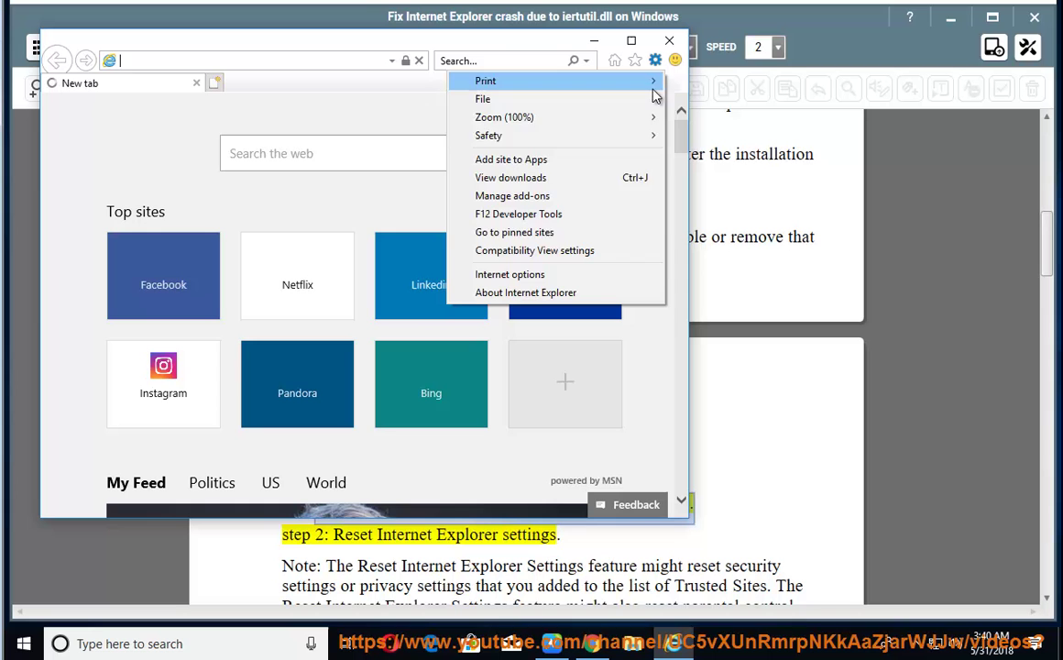
click(596, 286)
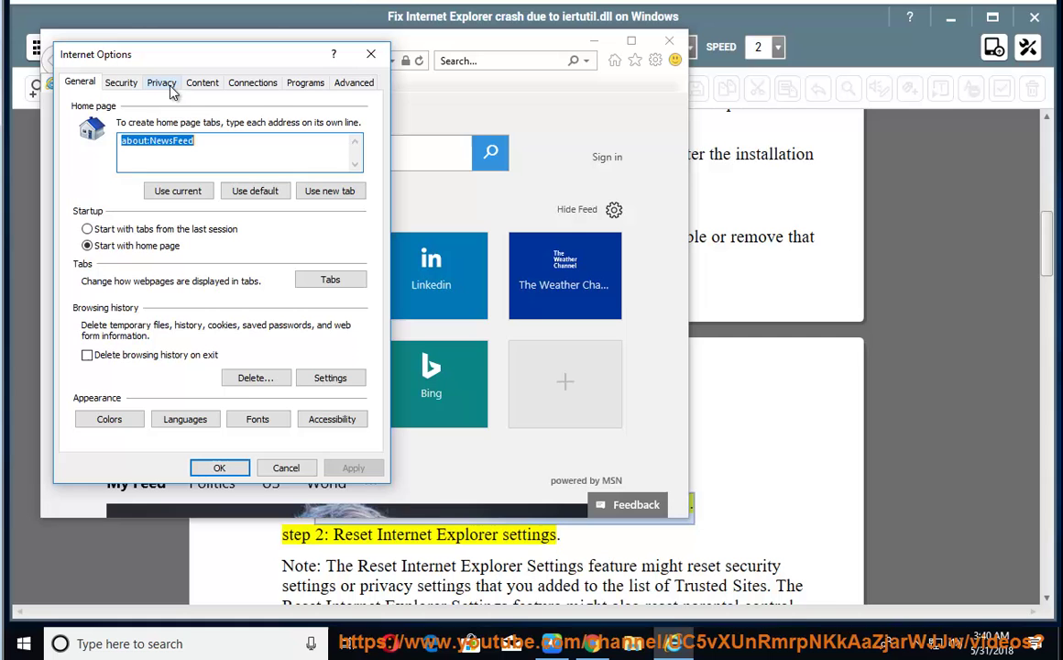
click(291, 87)
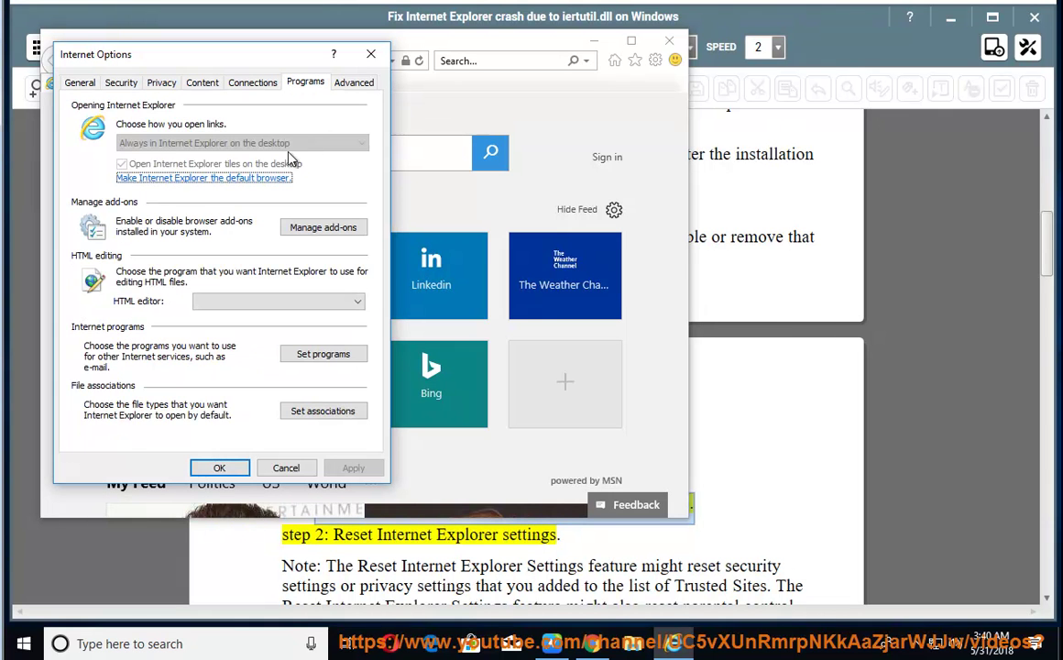
click(312, 229)
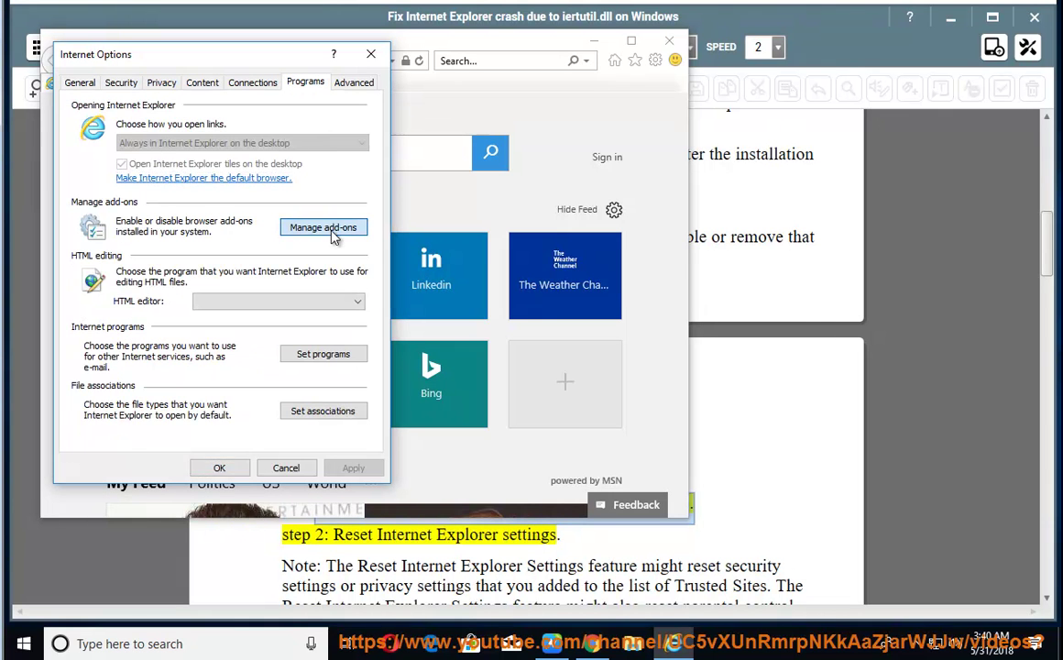
drag(257, 46, 619, 142)
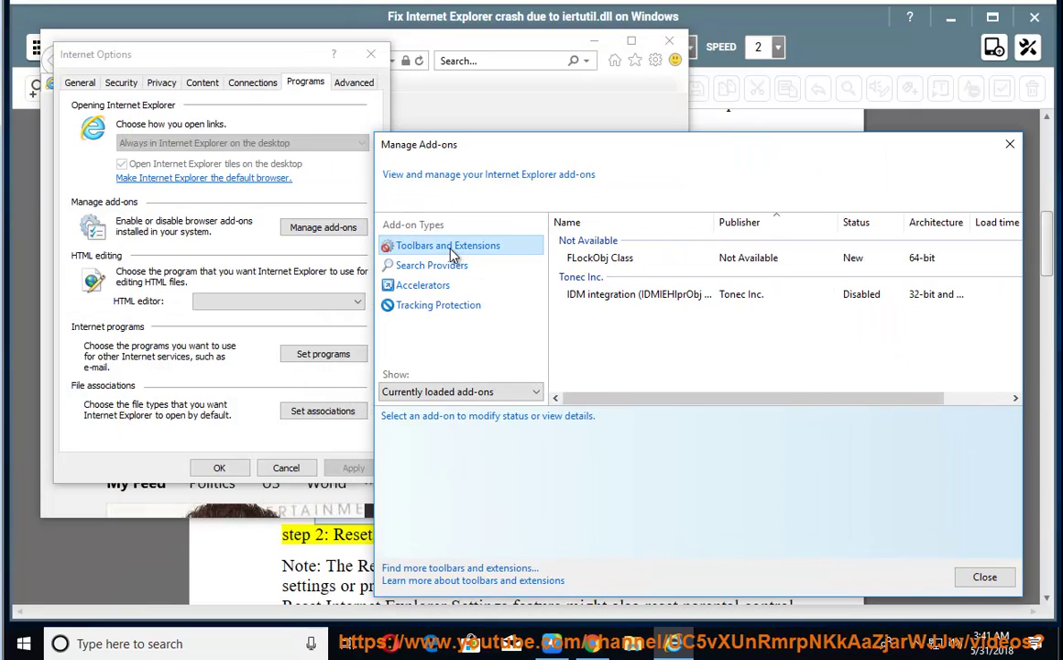
click(613, 261)
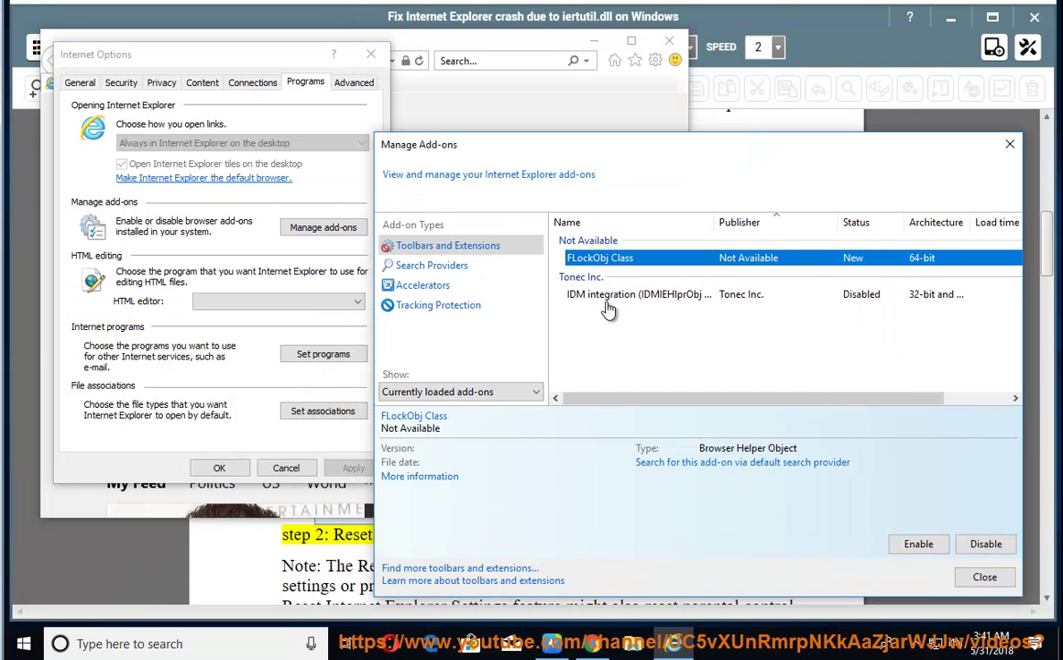
click(606, 300)
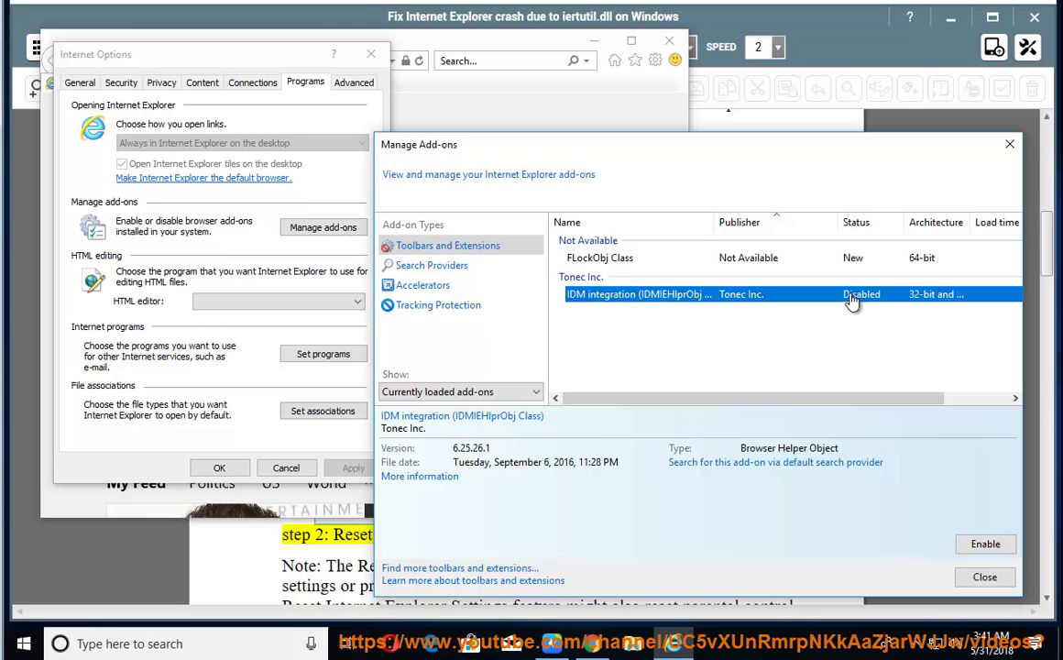
click(620, 266)
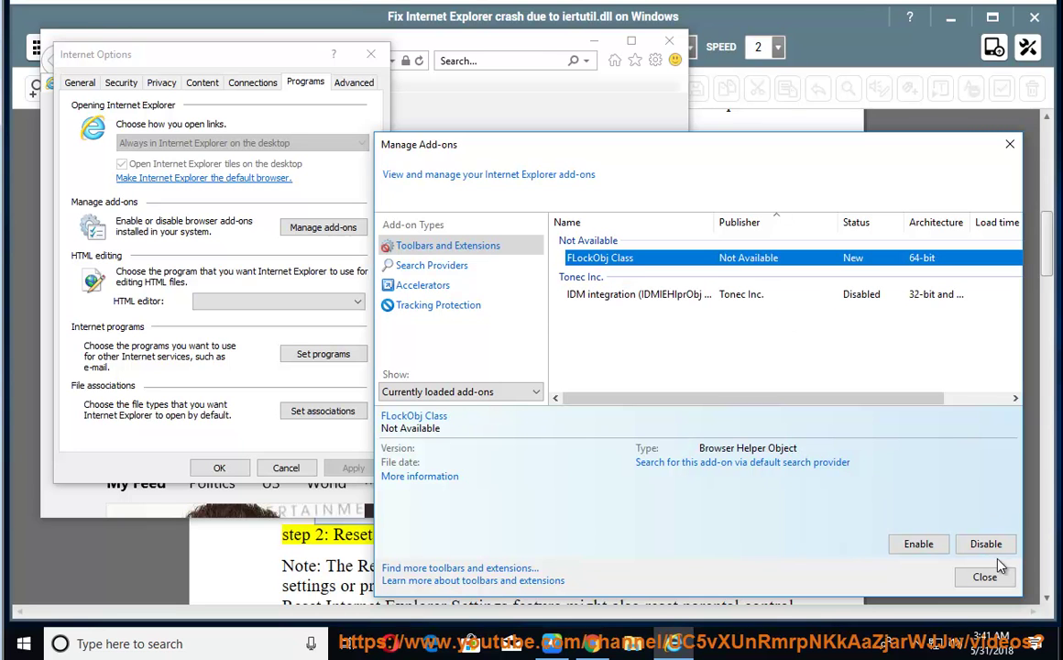
click(1009, 144)
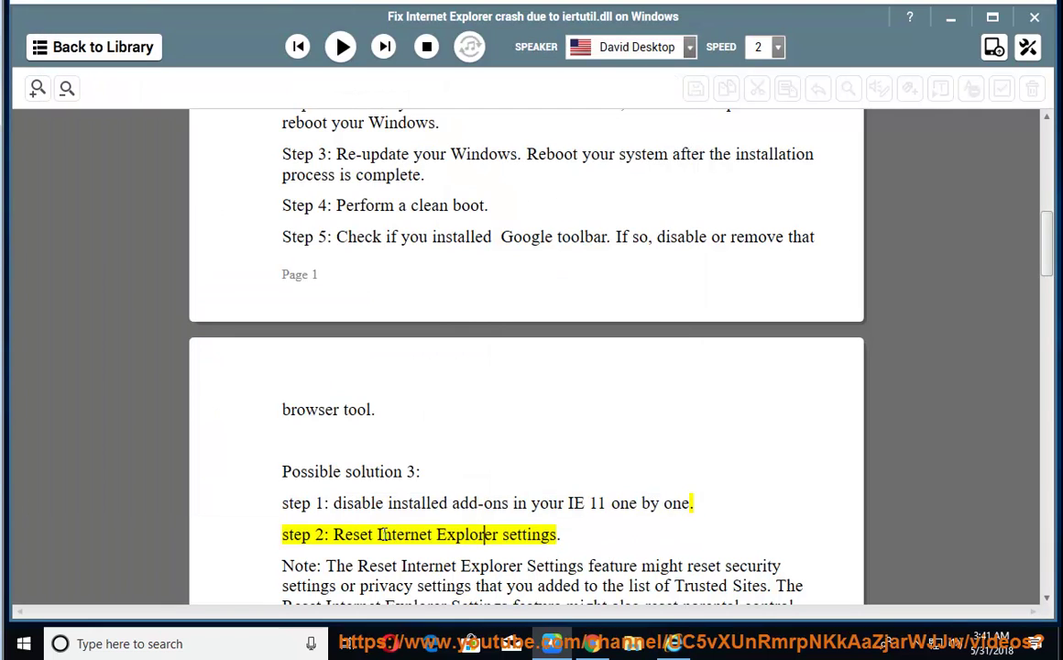
Cancel an Internet Explorer reset from the Advanced tab, close Internet Options, and minimize the browser.
click(678, 649)
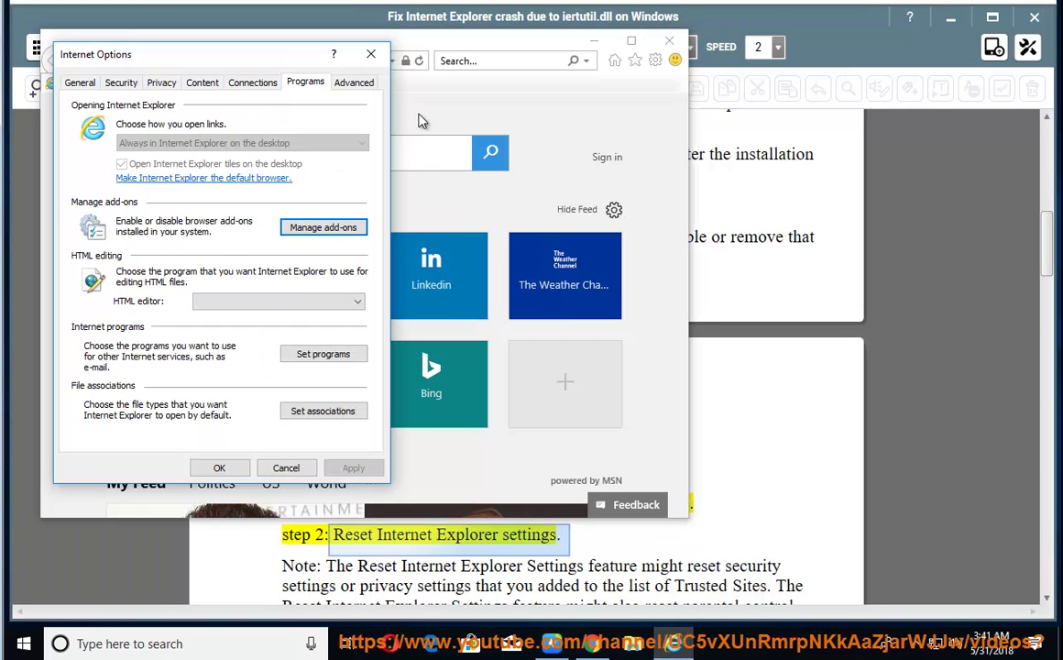
click(341, 83)
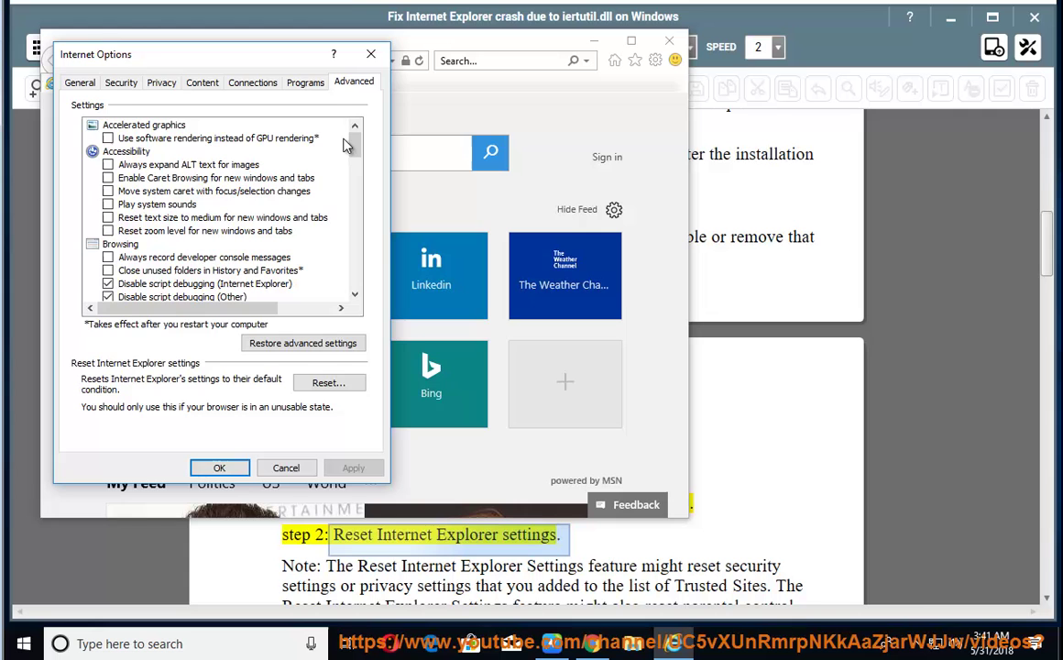
click(328, 383)
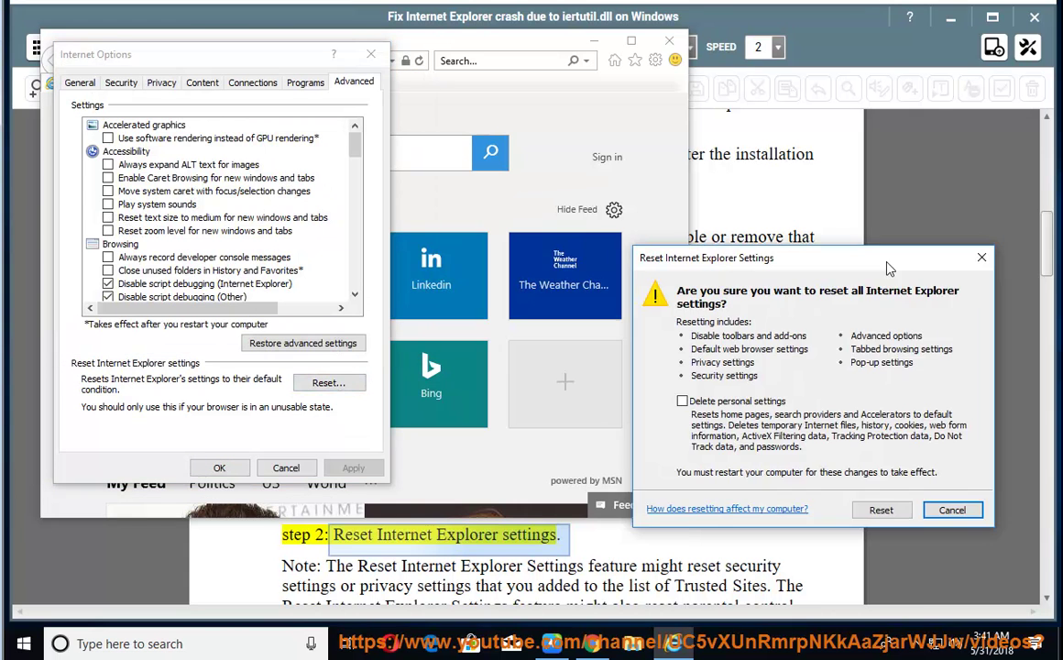
drag(304, 103, 653, 222)
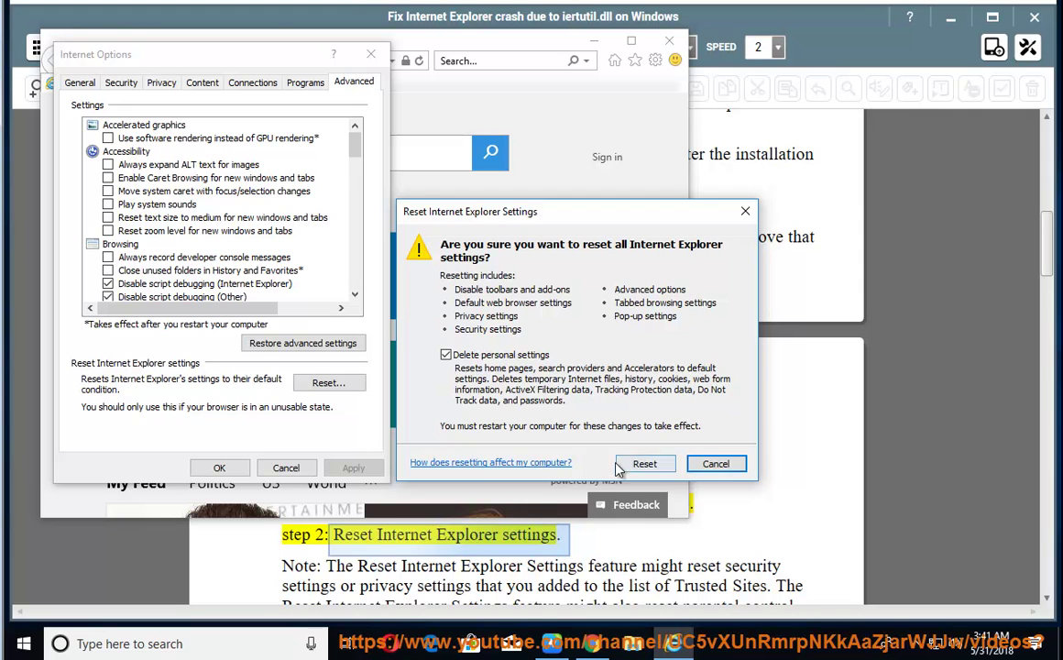
click(713, 463)
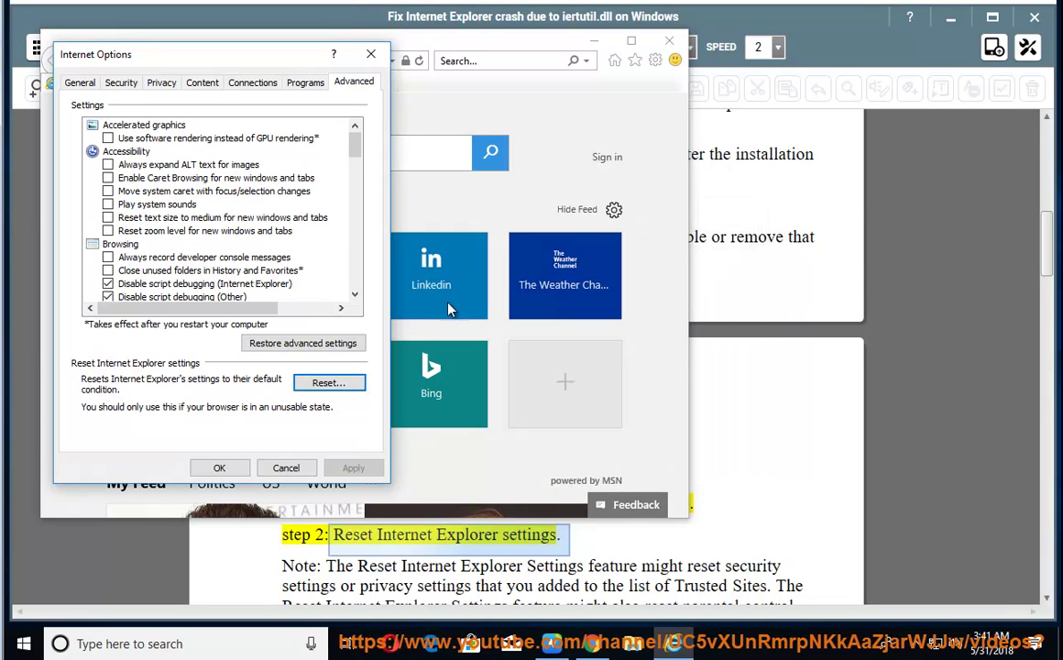
click(371, 57)
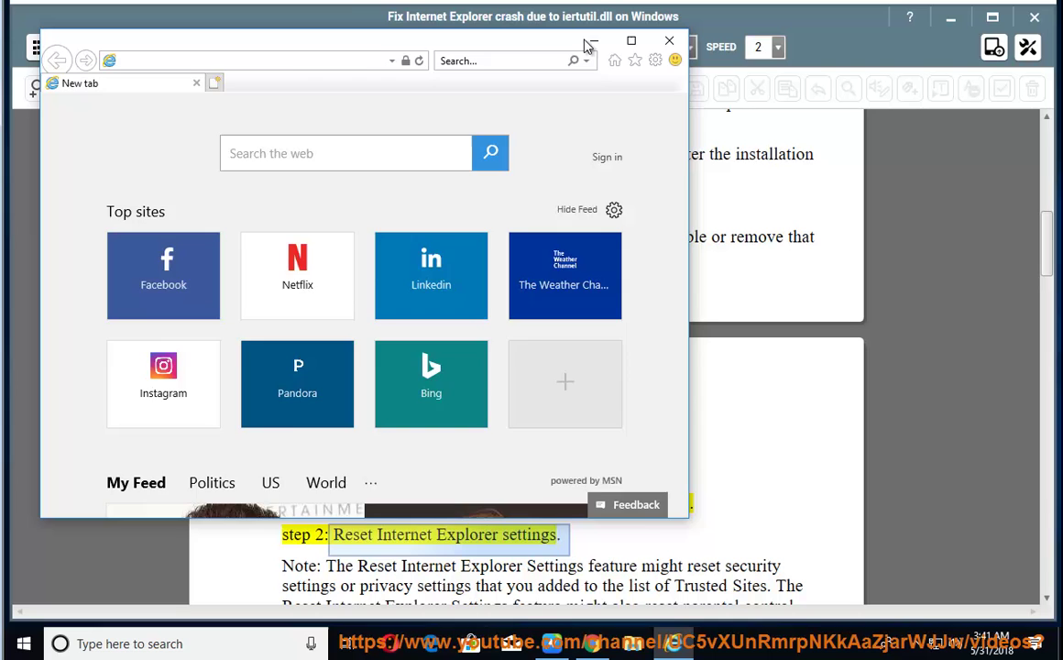
click(592, 46)
click(606, 514)
Resume reading aloud from the reset note through Solution 5's first step.
click(341, 47)
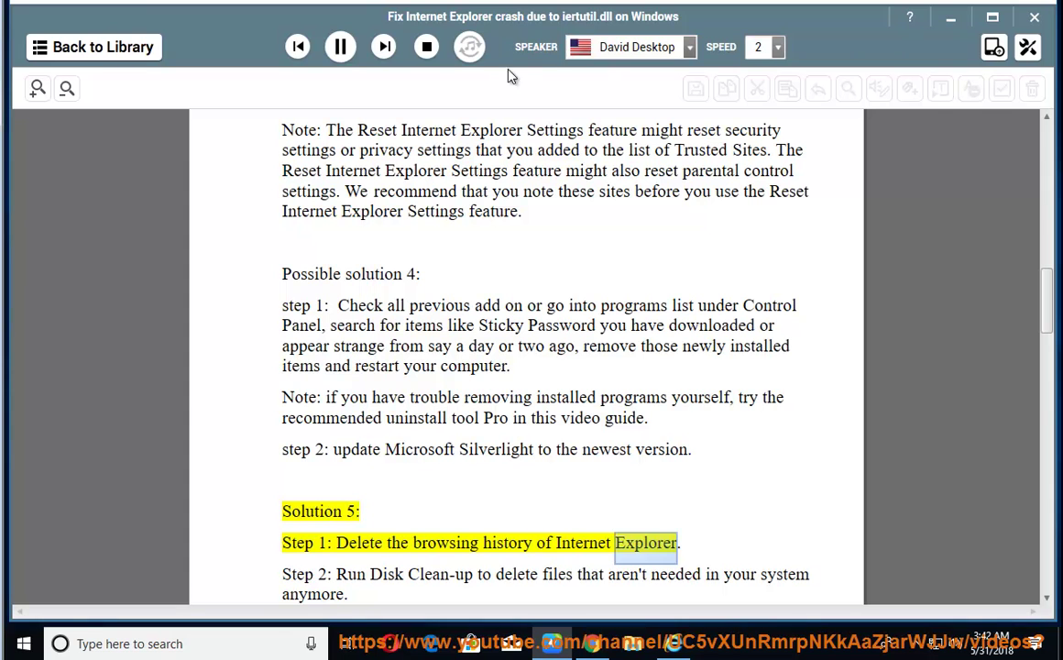
Pause reading, turn on delete-history-on-exit, and delete Internet Explorer's browsing history.
click(551, 542)
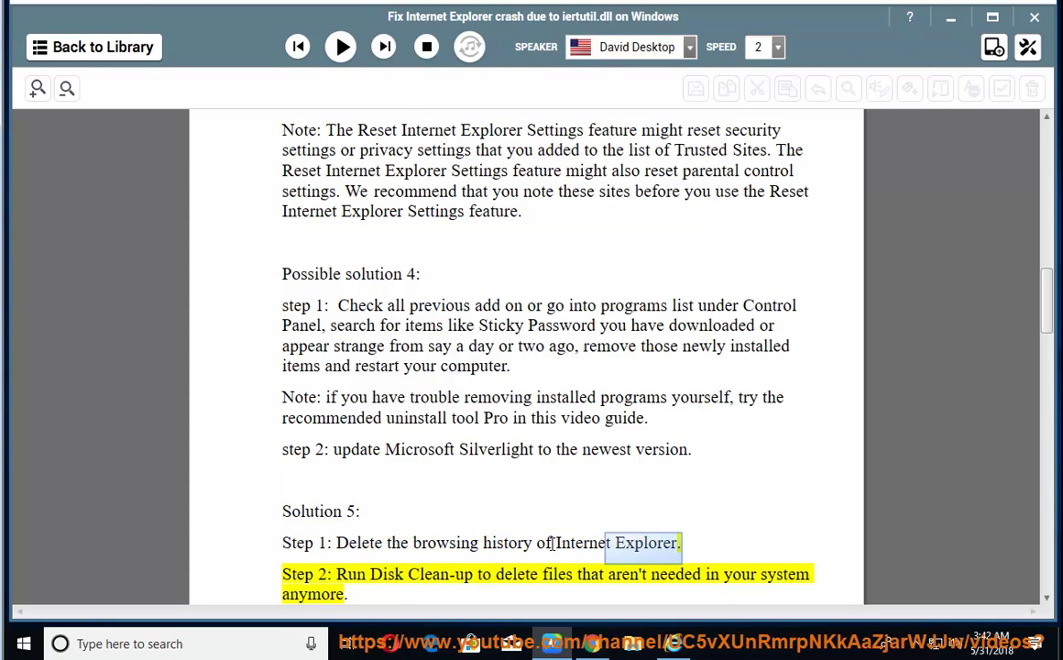
drag(551, 542, 336, 542)
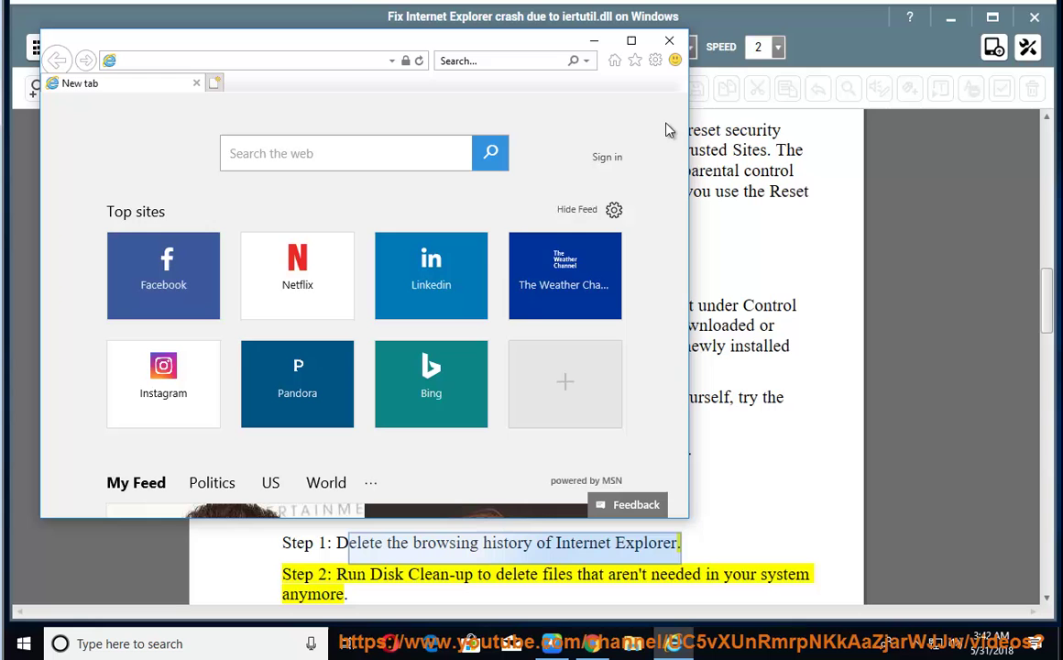
click(655, 60)
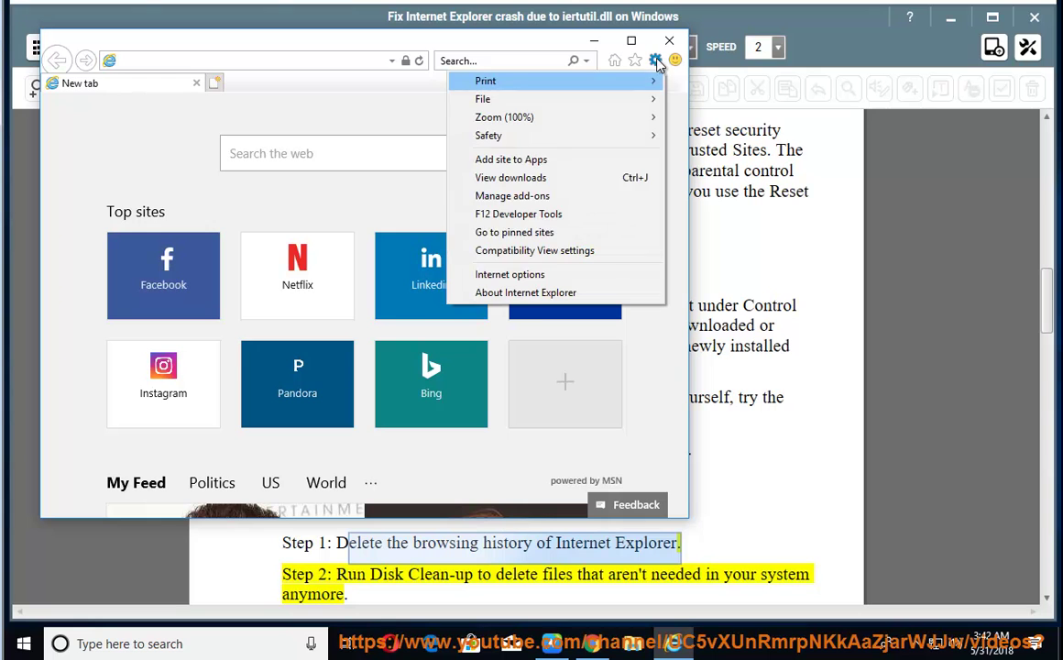
click(604, 280)
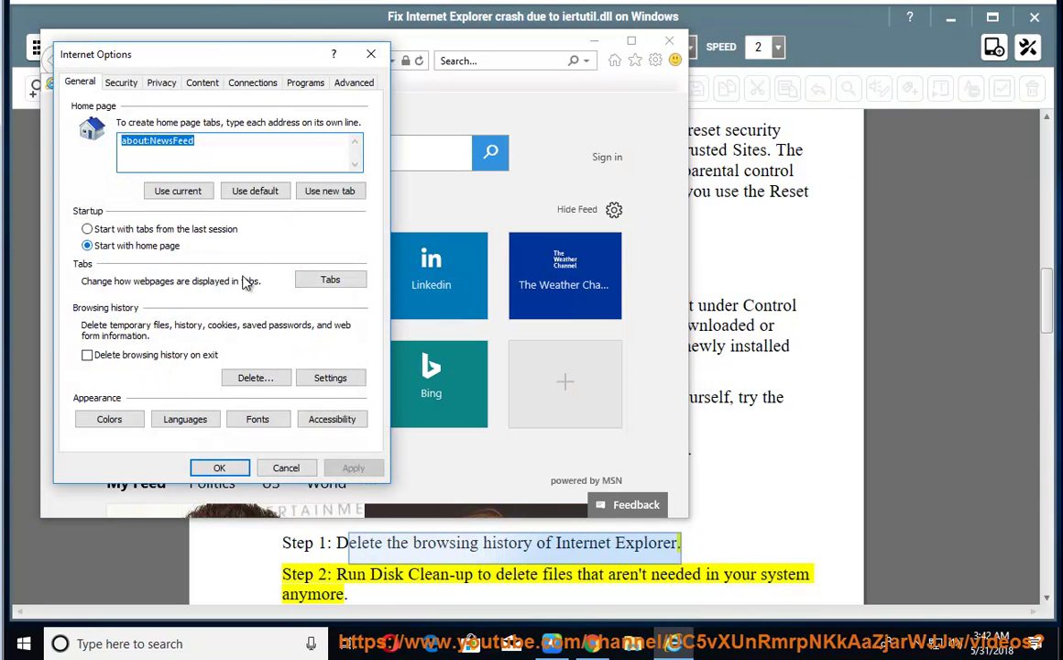
click(164, 355)
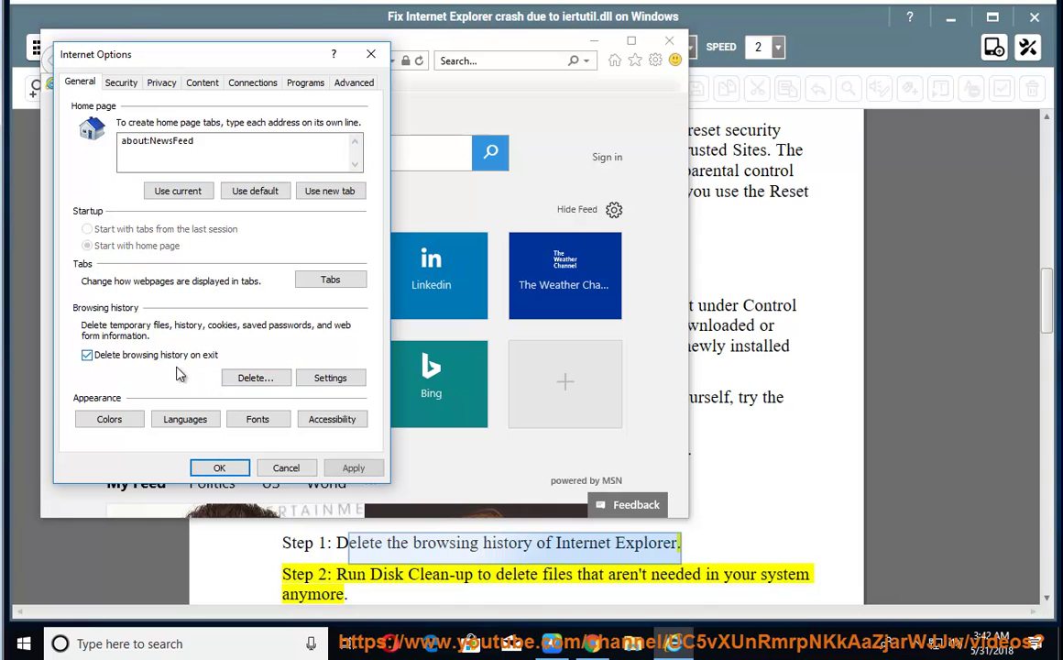
click(254, 377)
drag(256, 65, 591, 72)
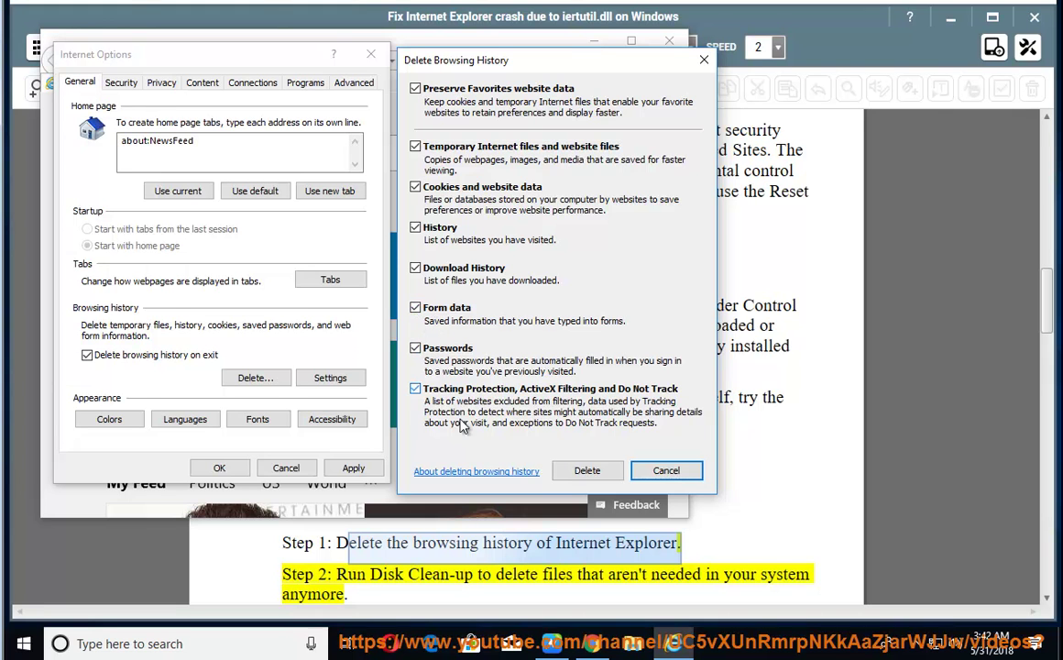
click(580, 469)
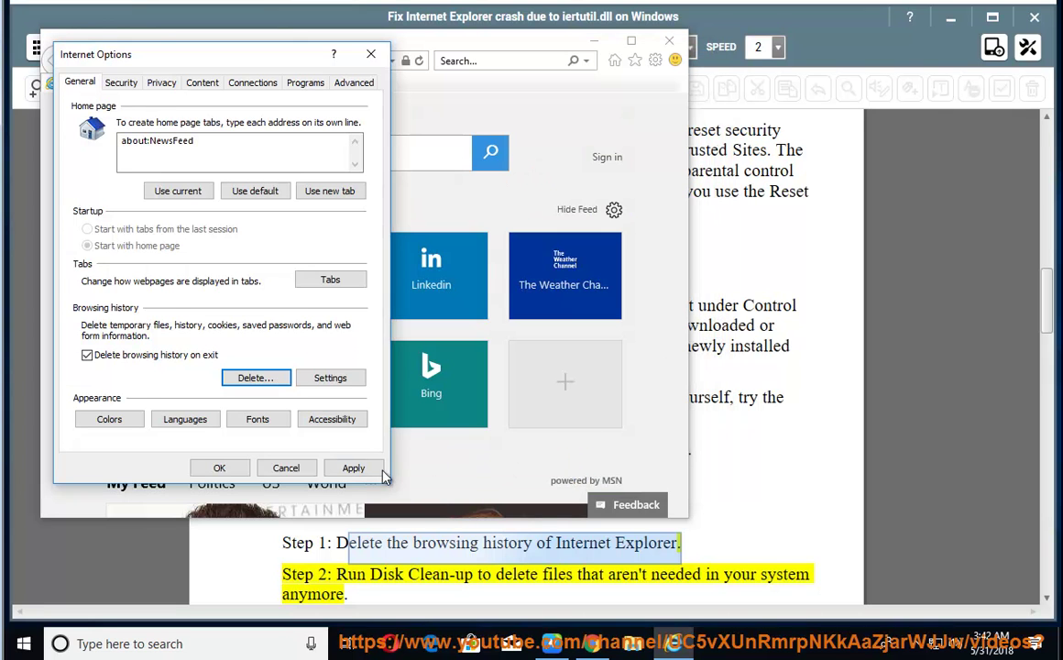
click(218, 469)
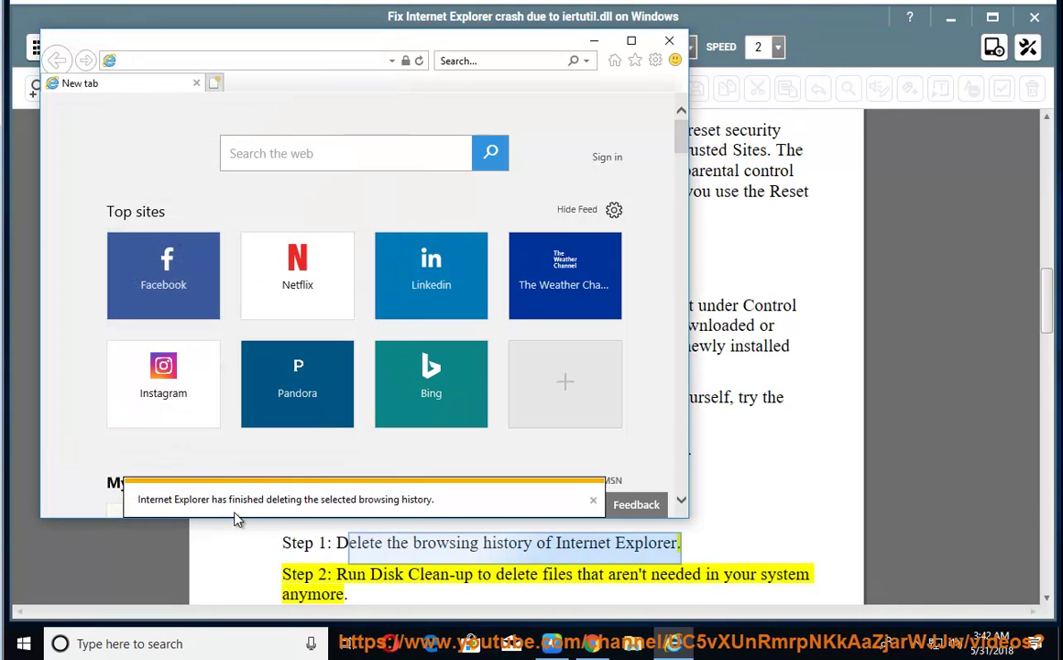
Read Solution 5's Disk Clean-up step aloud, select 'Disk Clean-up' and open File Explorer.
click(594, 41)
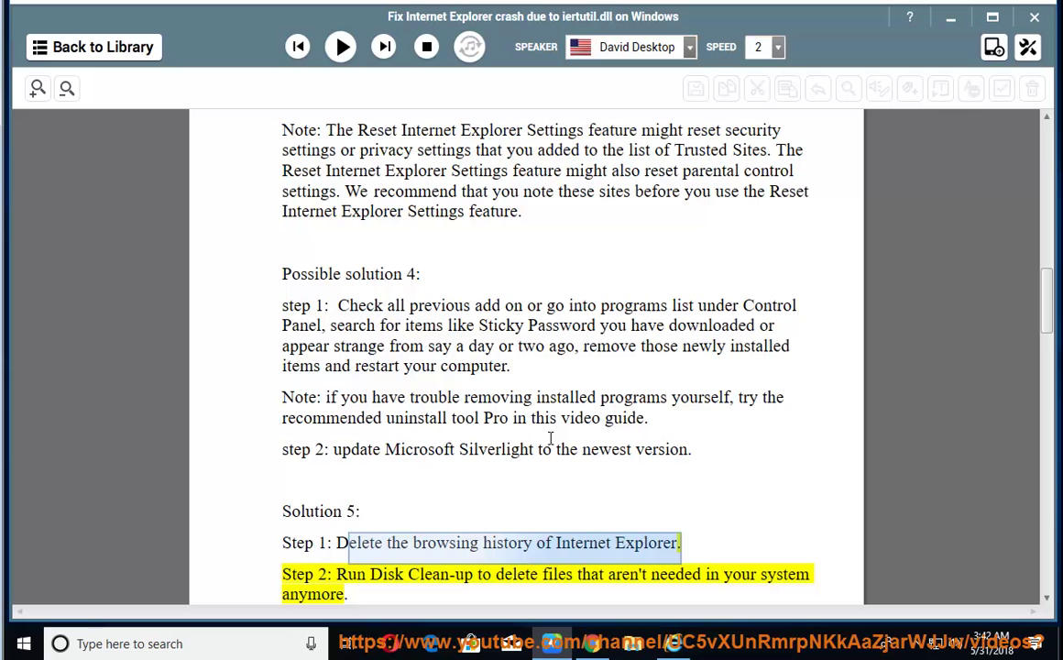
click(520, 502)
click(341, 55)
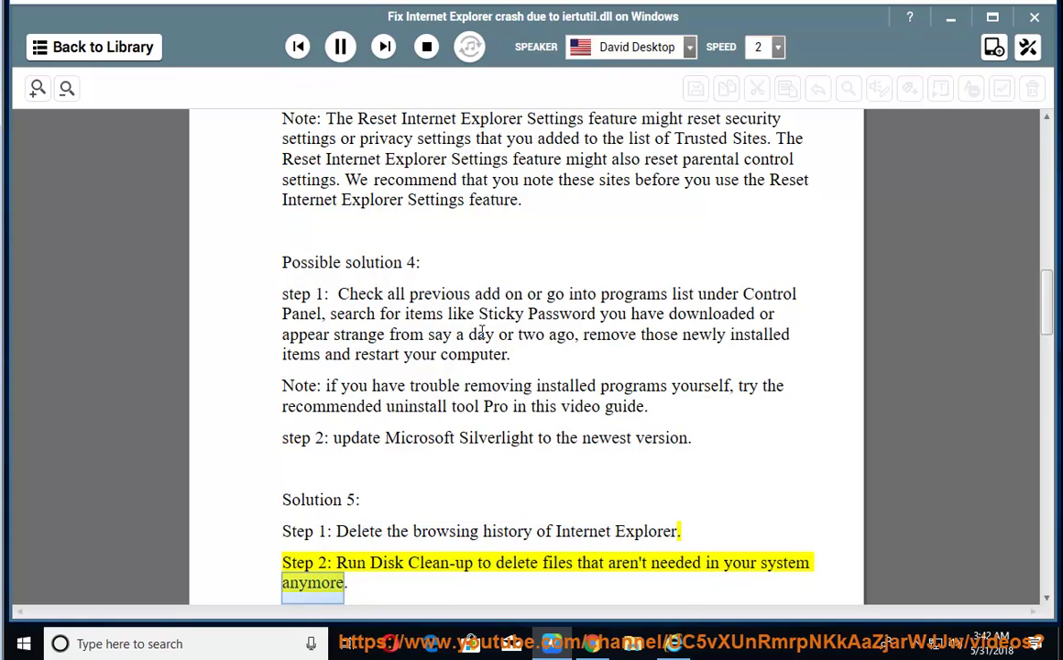
click(340, 46)
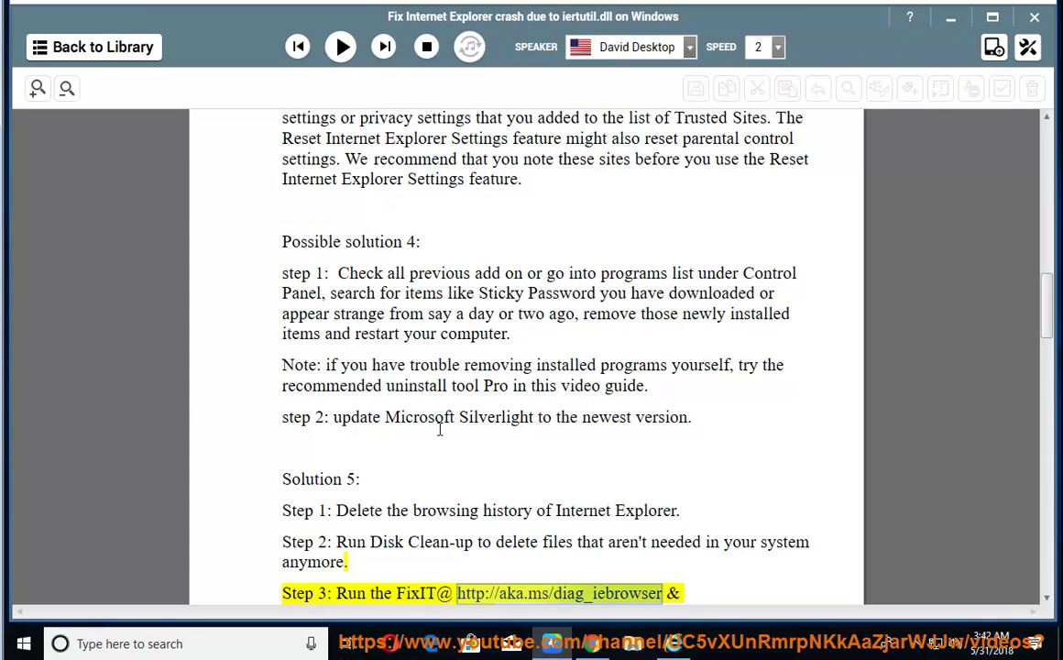
drag(477, 541, 358, 542)
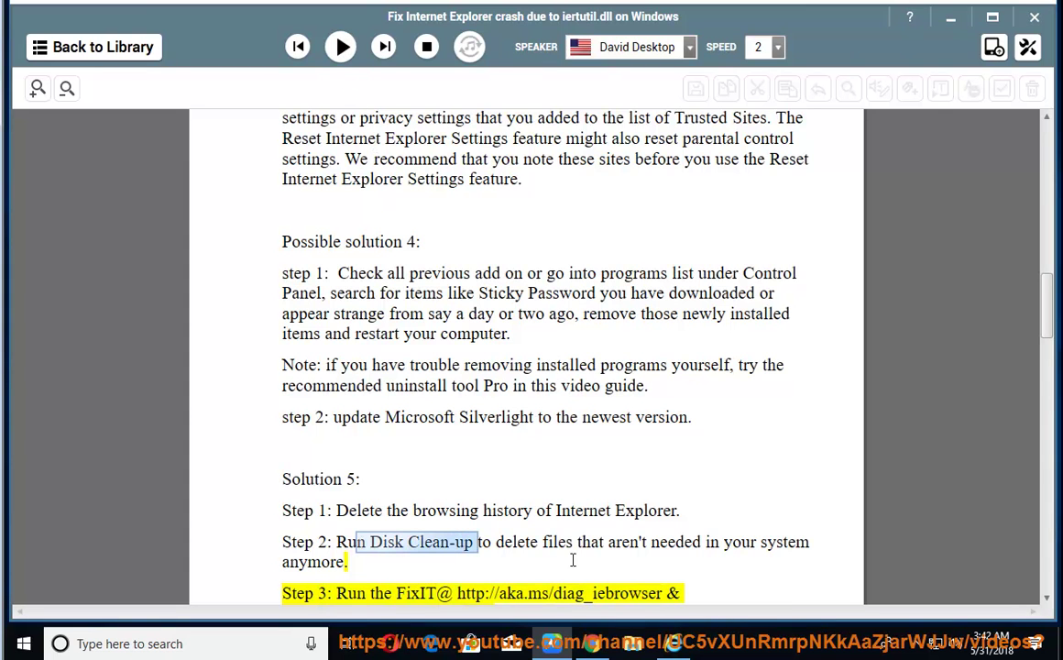
key(super+e)
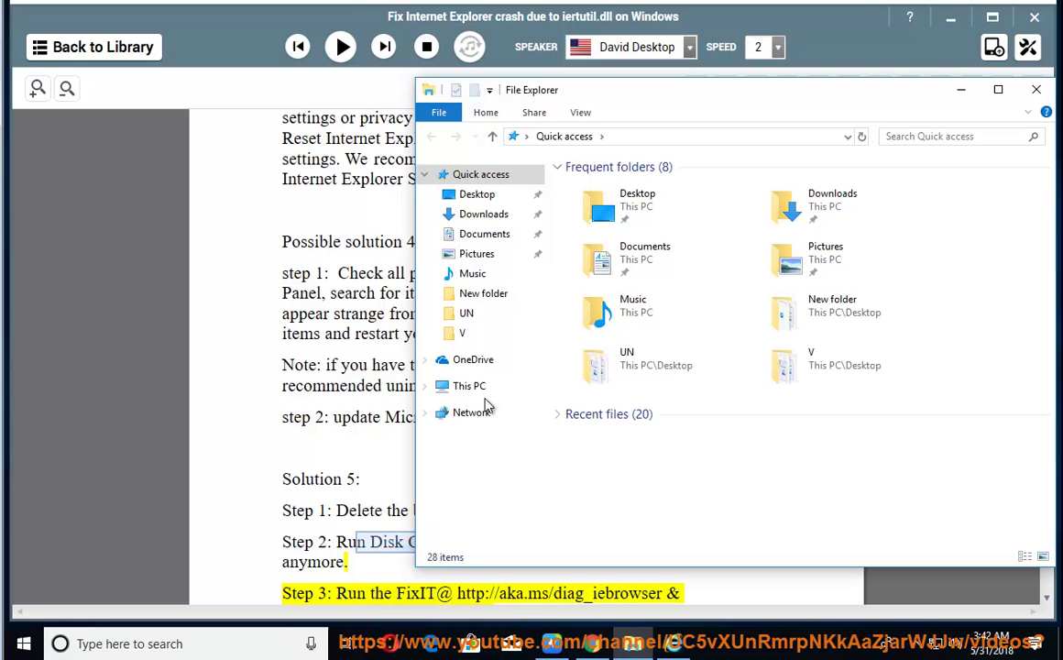
Open Disk Cleanup for Local Disk (C:) from its Properties in This PC.
click(471, 387)
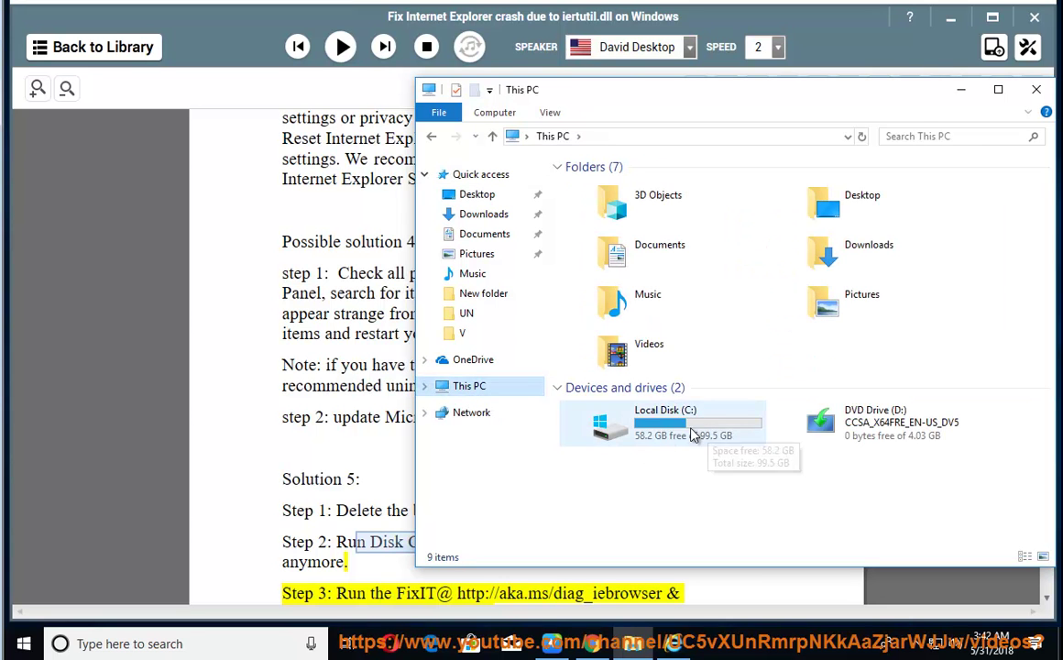
click(694, 434)
right_click(693, 435)
click(748, 409)
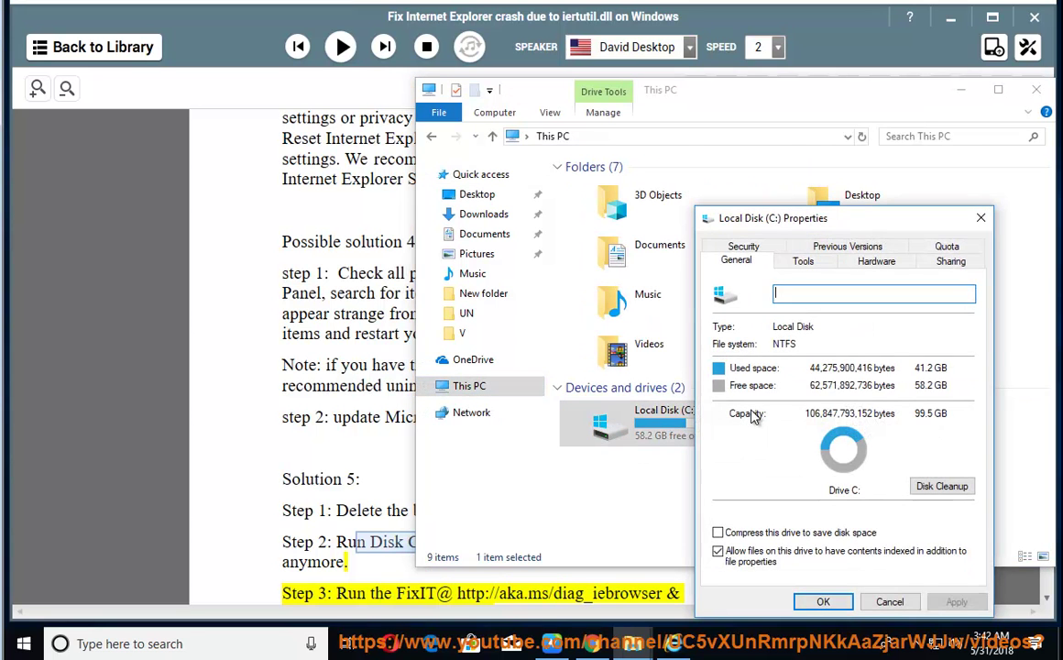
click(939, 487)
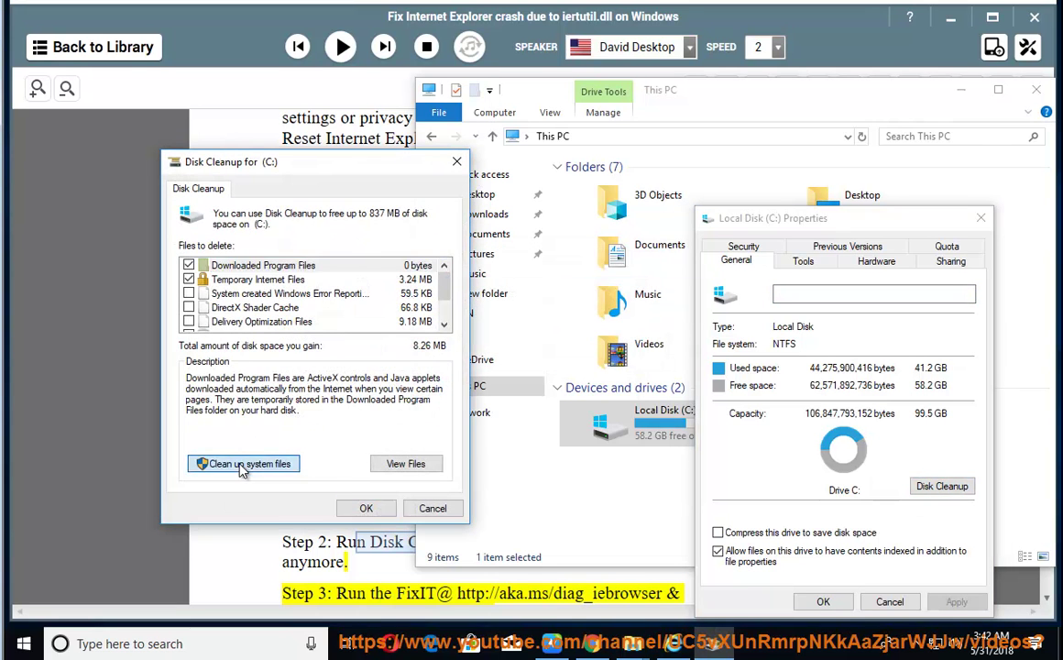
Clean up system files on C:, permanently deleting Recycle Bin, temporary files and thumbnails.
click(248, 462)
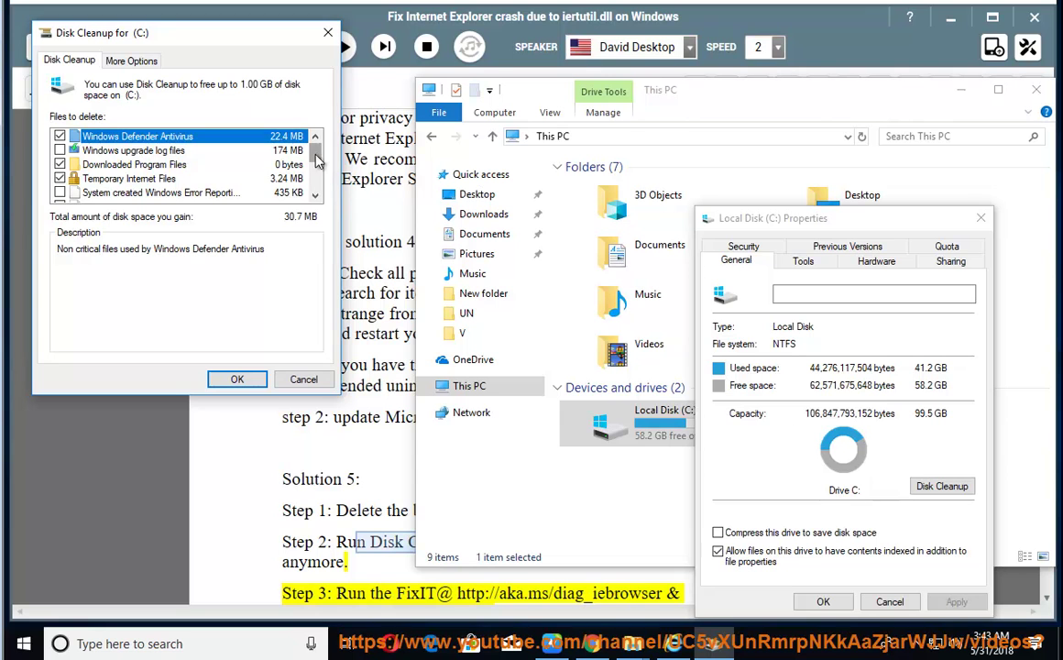
drag(317, 161, 314, 191)
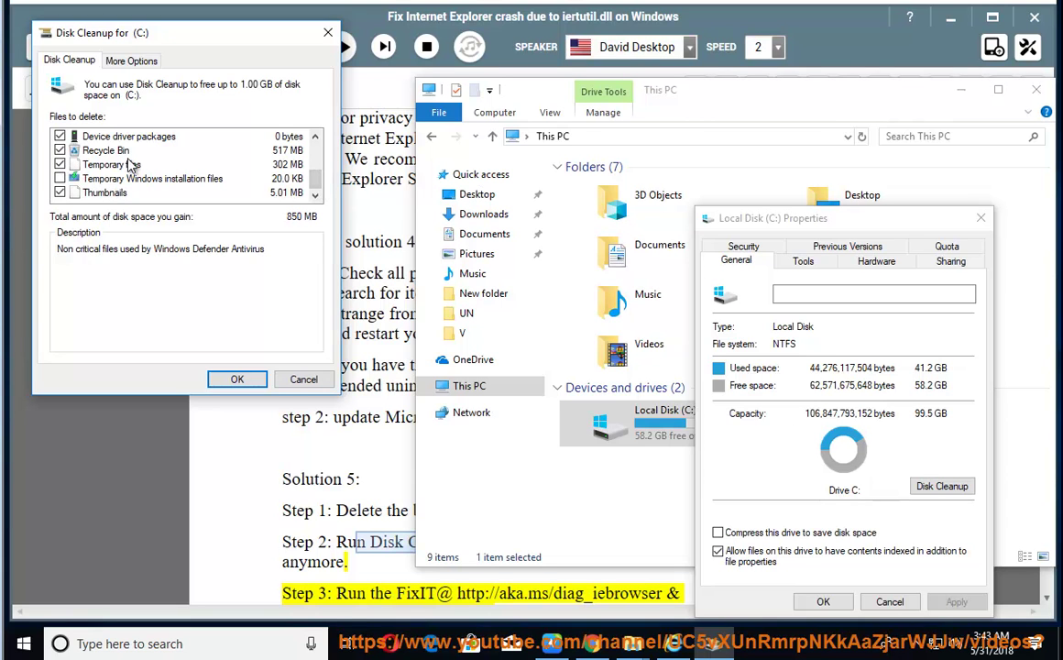
drag(321, 185, 322, 159)
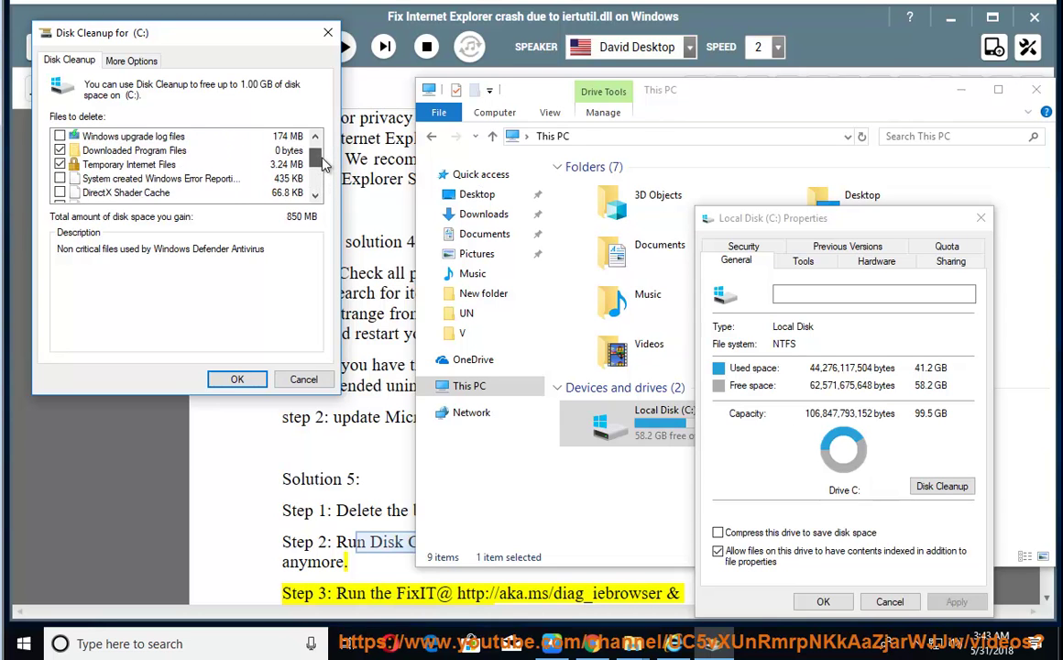
click(237, 378)
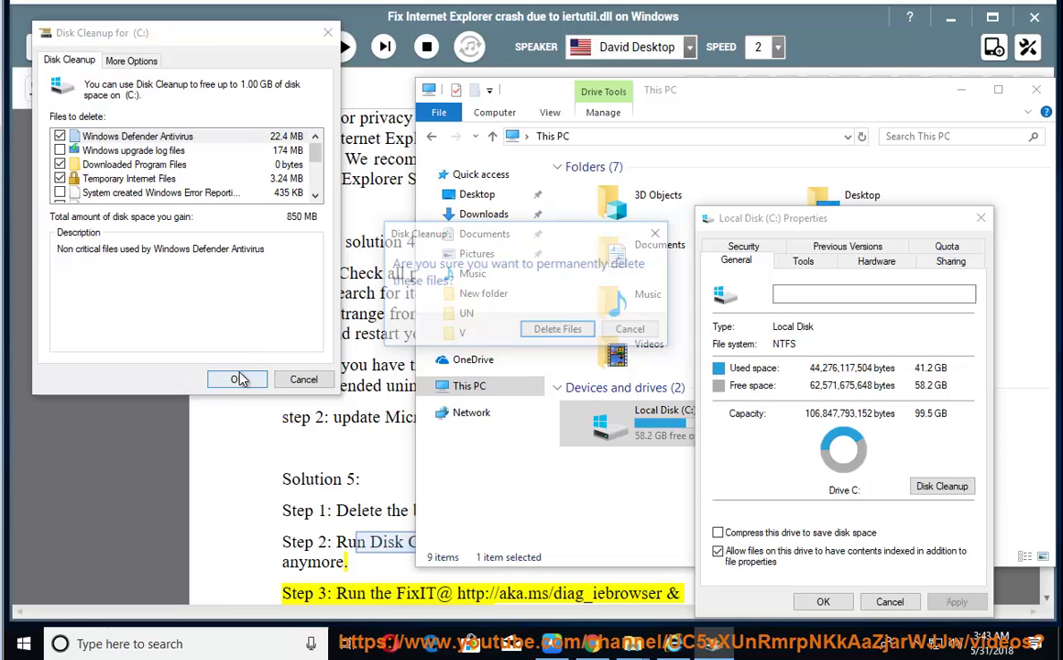
click(558, 331)
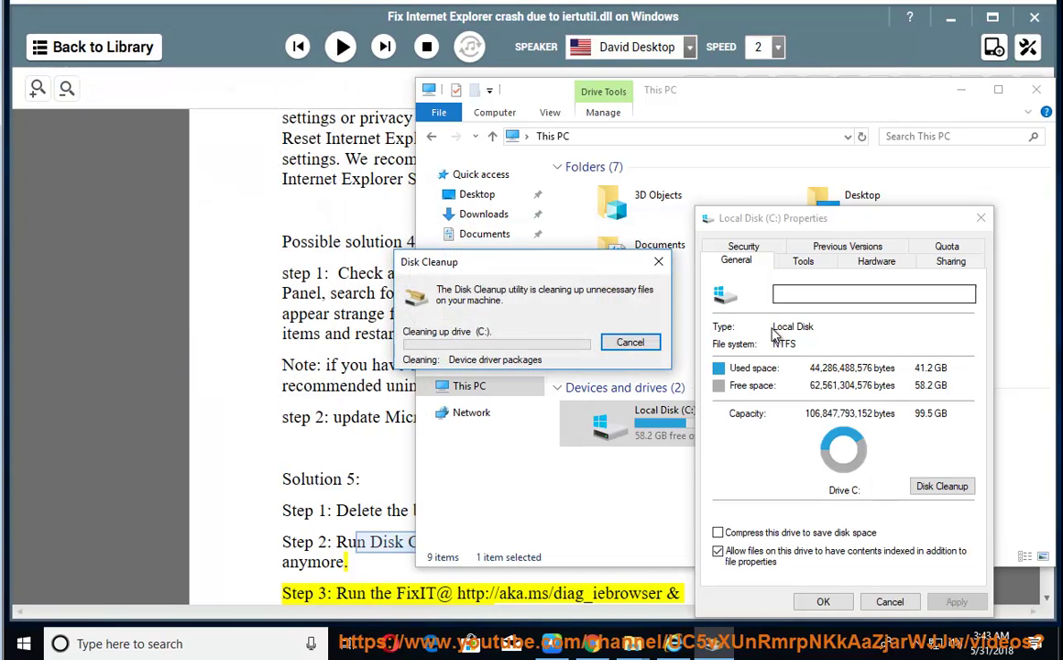
click(319, 491)
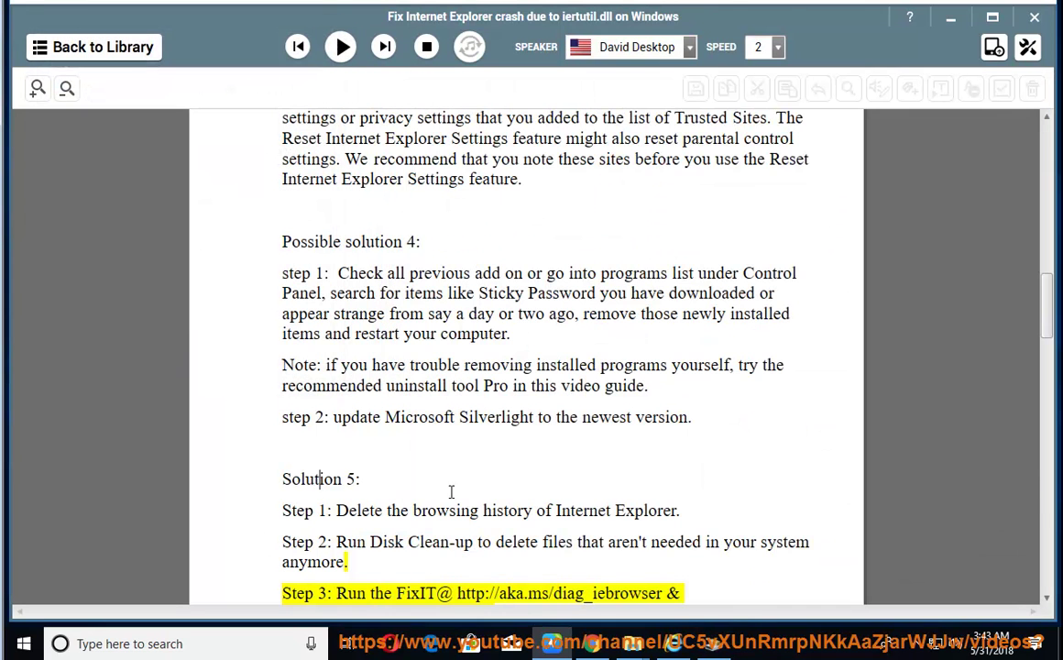
Read Solution 5 aloud past the extoff command, pausing at Step 6 on Windows features.
click(341, 47)
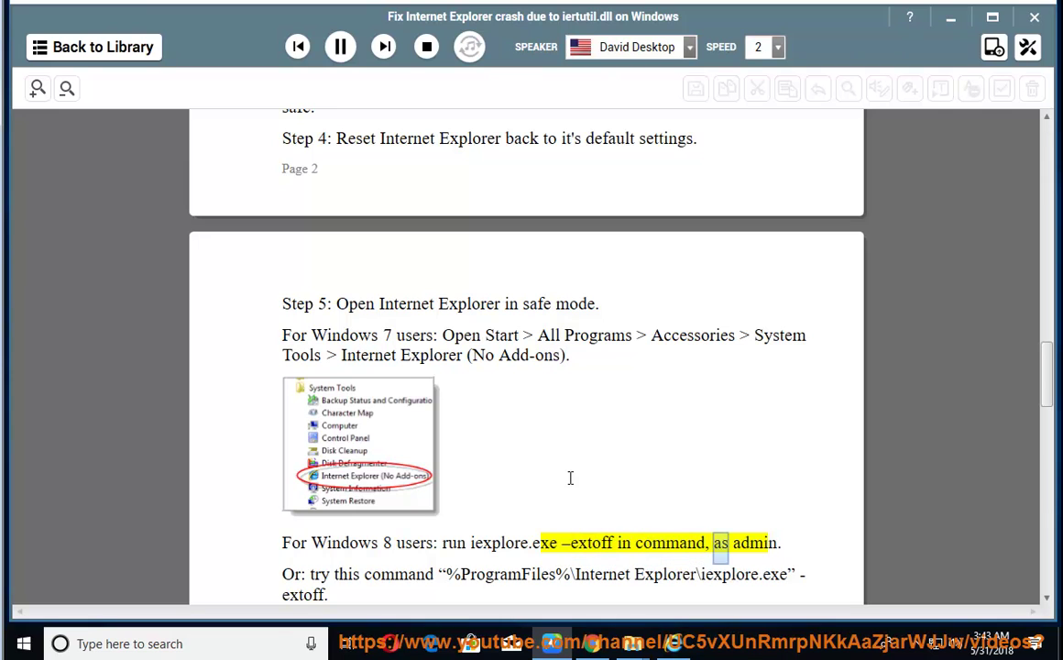
click(340, 47)
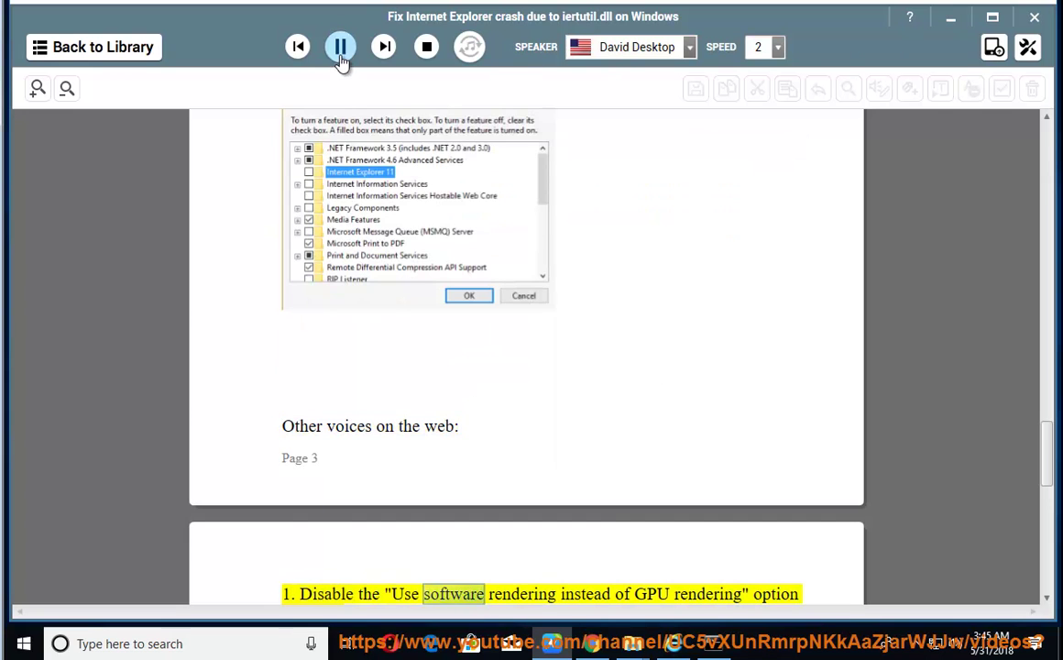
click(340, 46)
scroll(657, 451, up, 2)
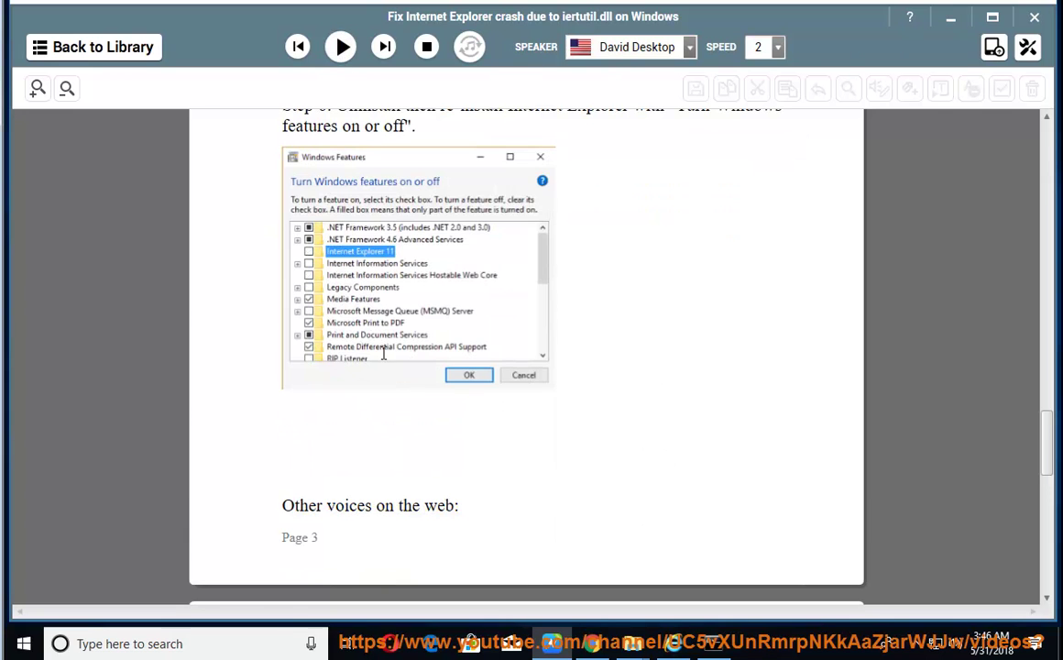
scroll(455, 343, up, 3)
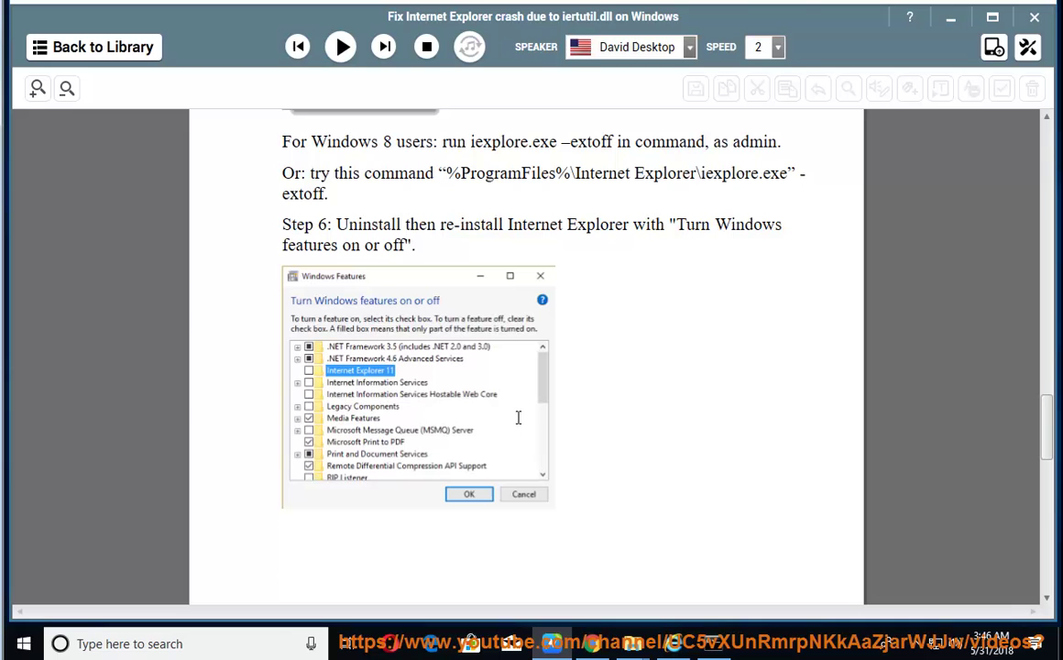
Turn off Internet Explorer 11 in Control Panel's Windows features, confirming the warning.
click(237, 641)
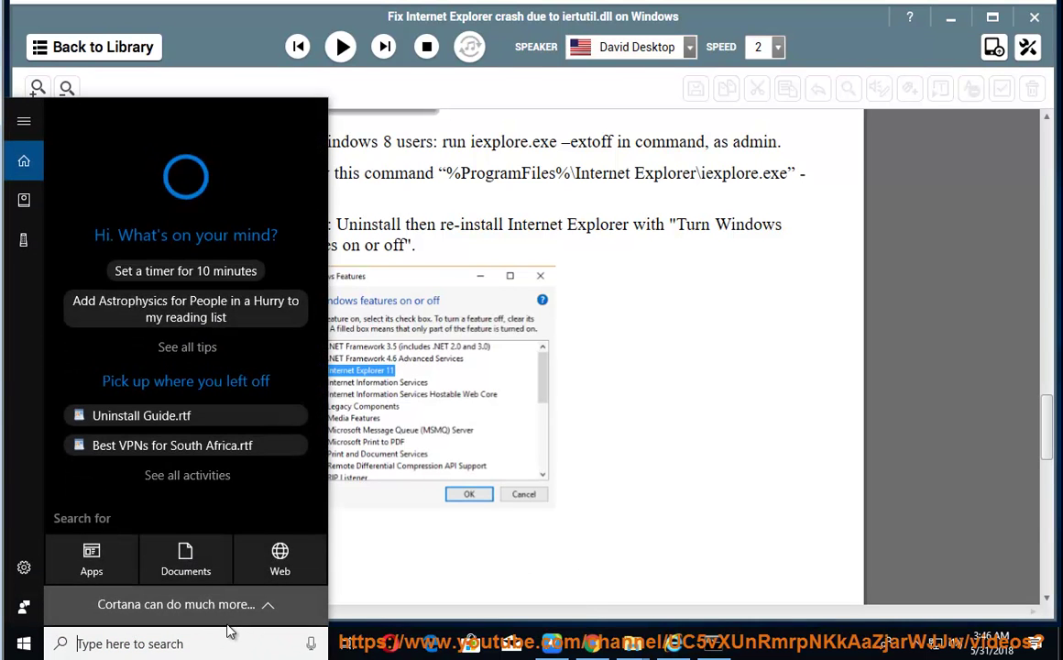
text(con)
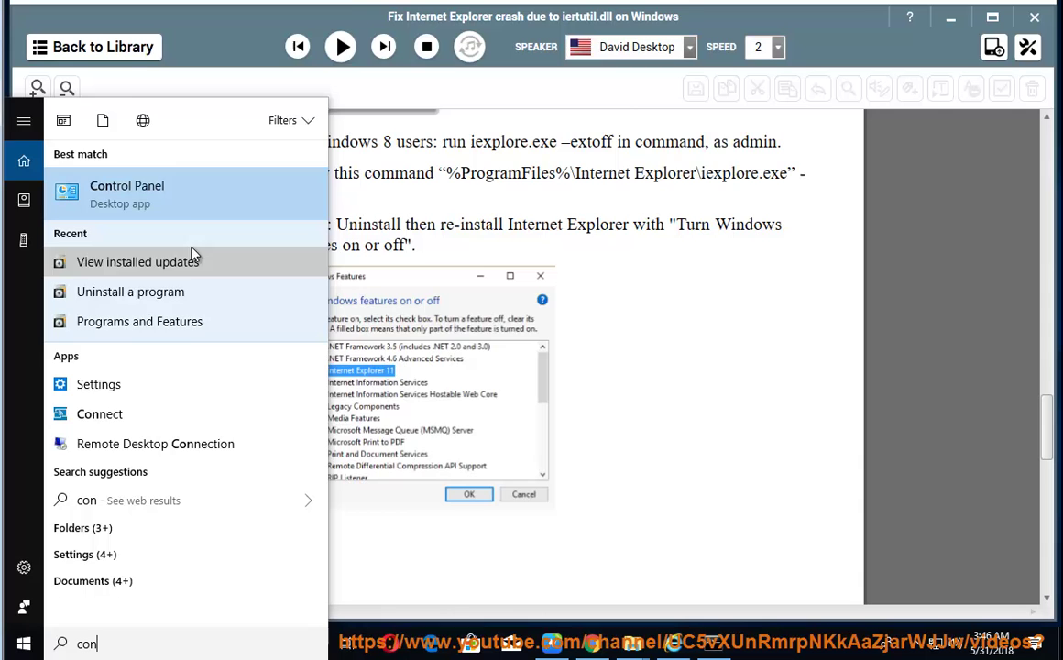
click(184, 194)
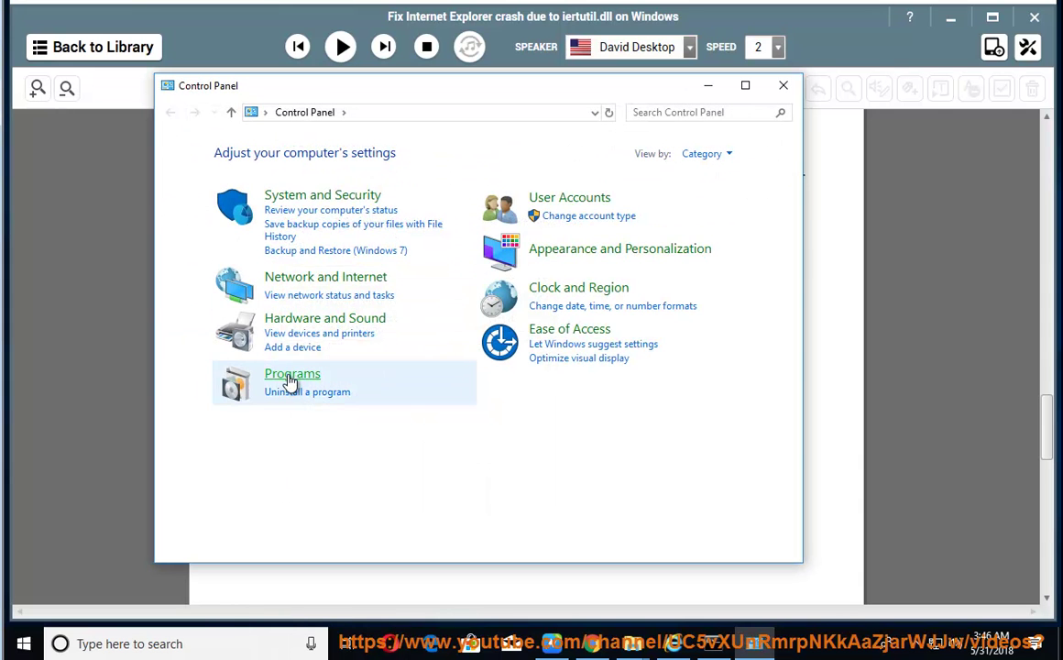
click(289, 377)
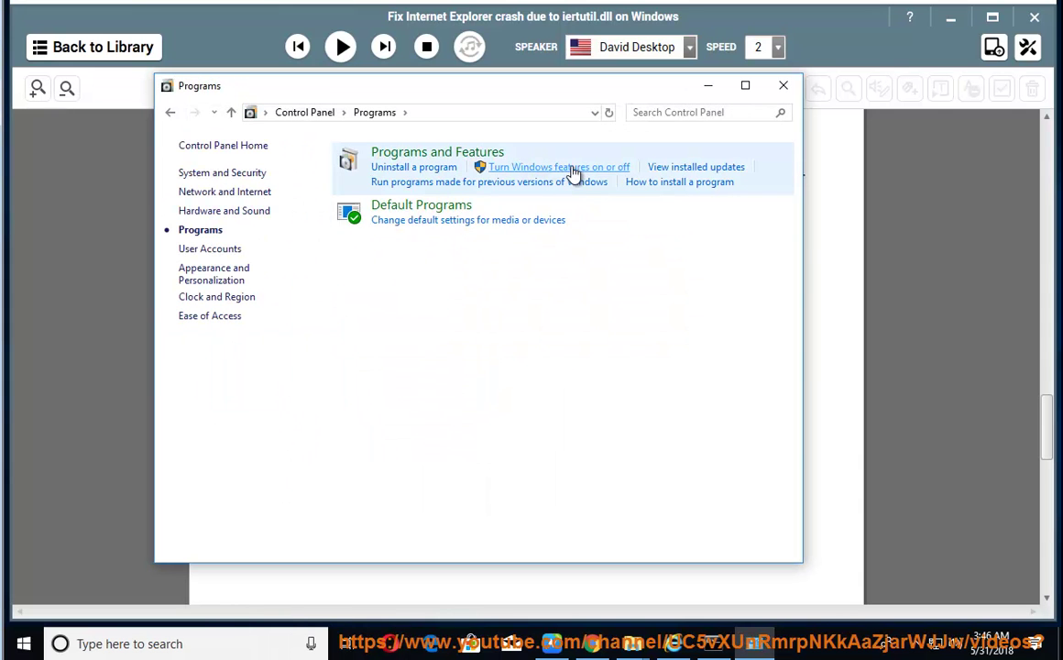
click(604, 170)
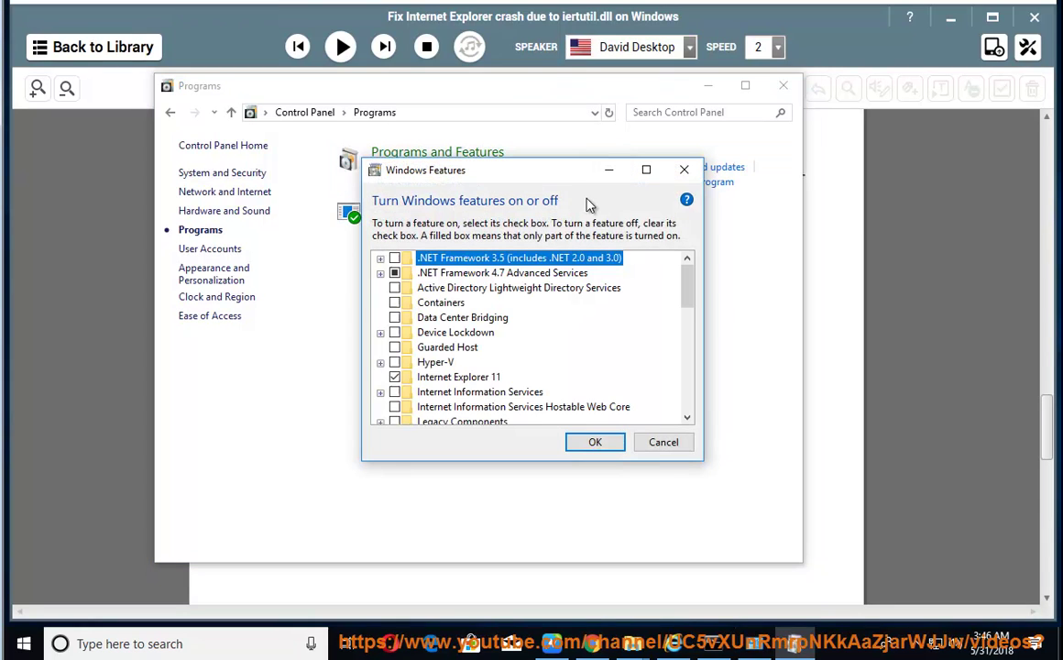
click(394, 376)
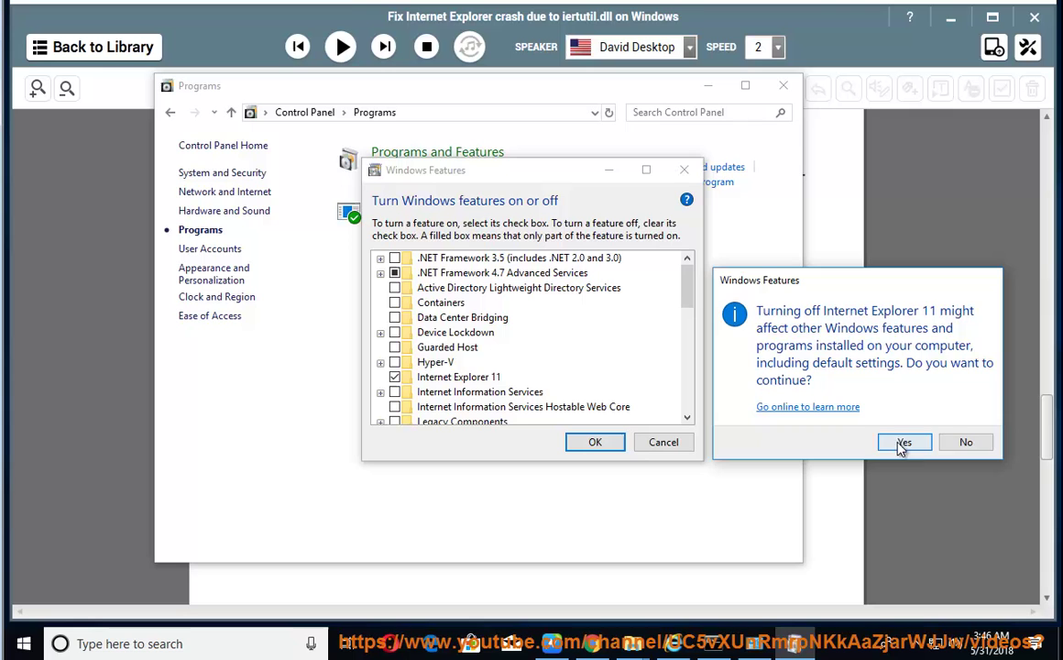
click(962, 444)
click(676, 443)
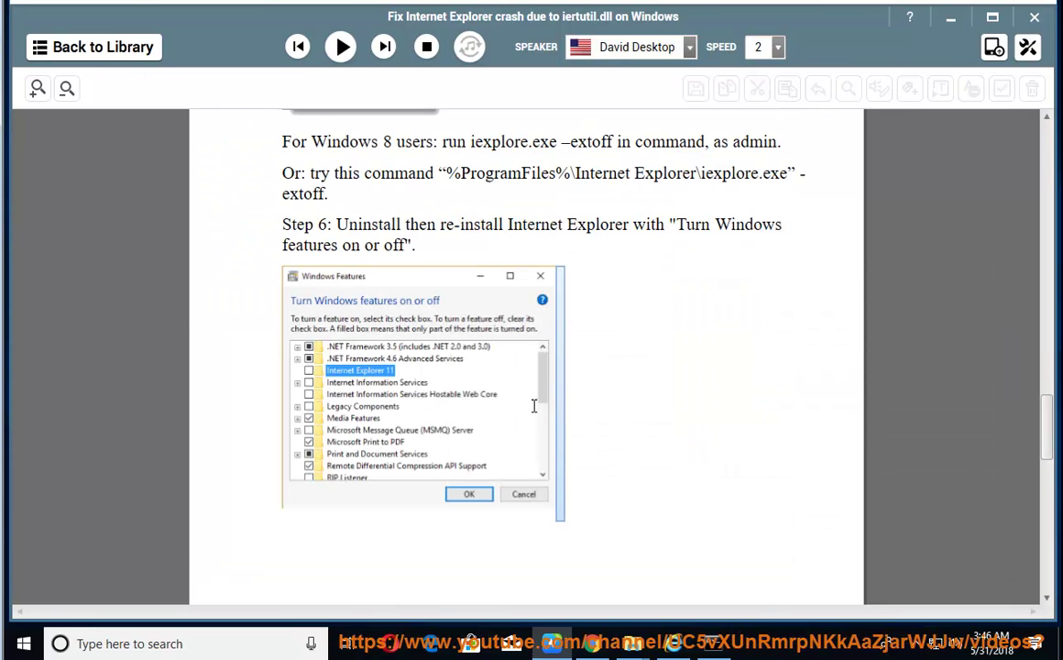
Read the next page aloud to item 3 and select 'Use software rendering instead of GPU rendering'.
click(341, 47)
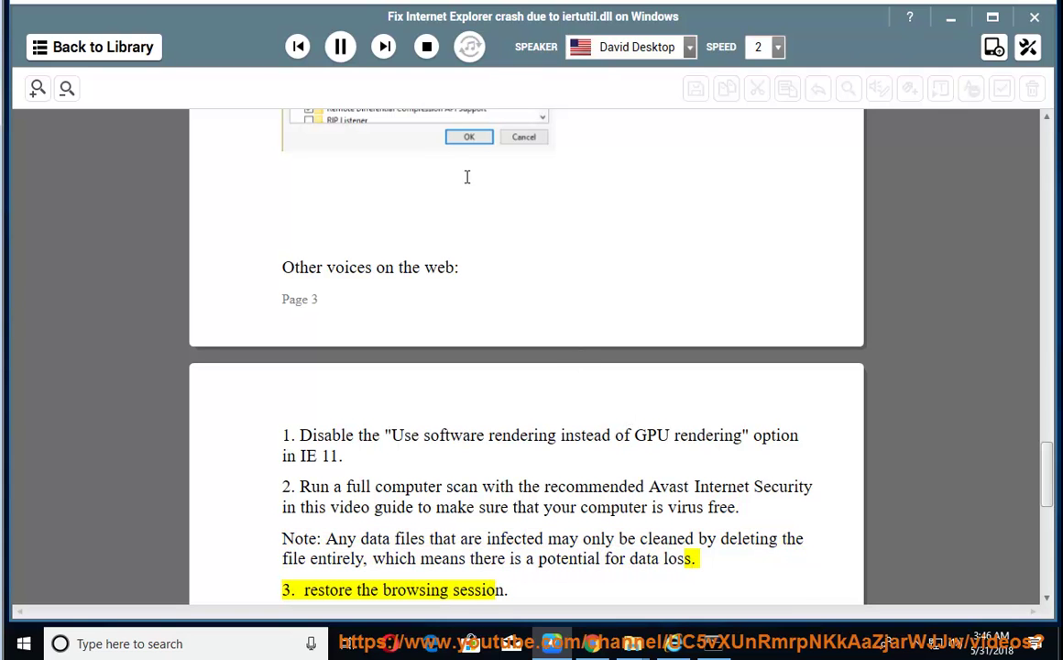
click(343, 51)
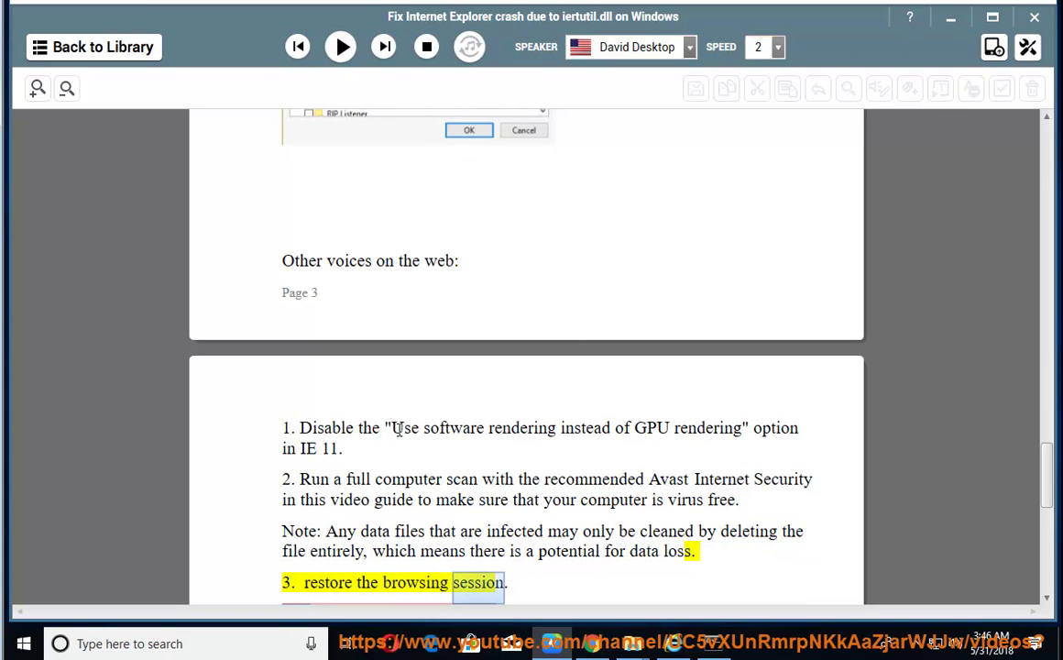
drag(398, 428, 742, 427)
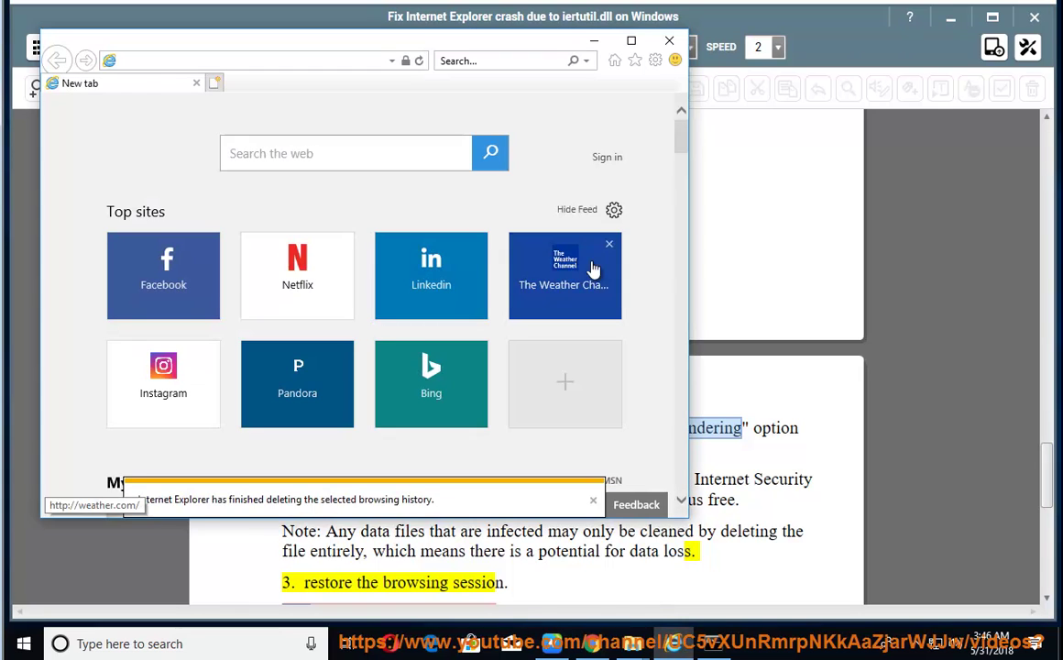
Toggle 'Use software rendering instead of GPU rendering' in Internet Explorer's Advanced internet options.
click(655, 59)
click(586, 273)
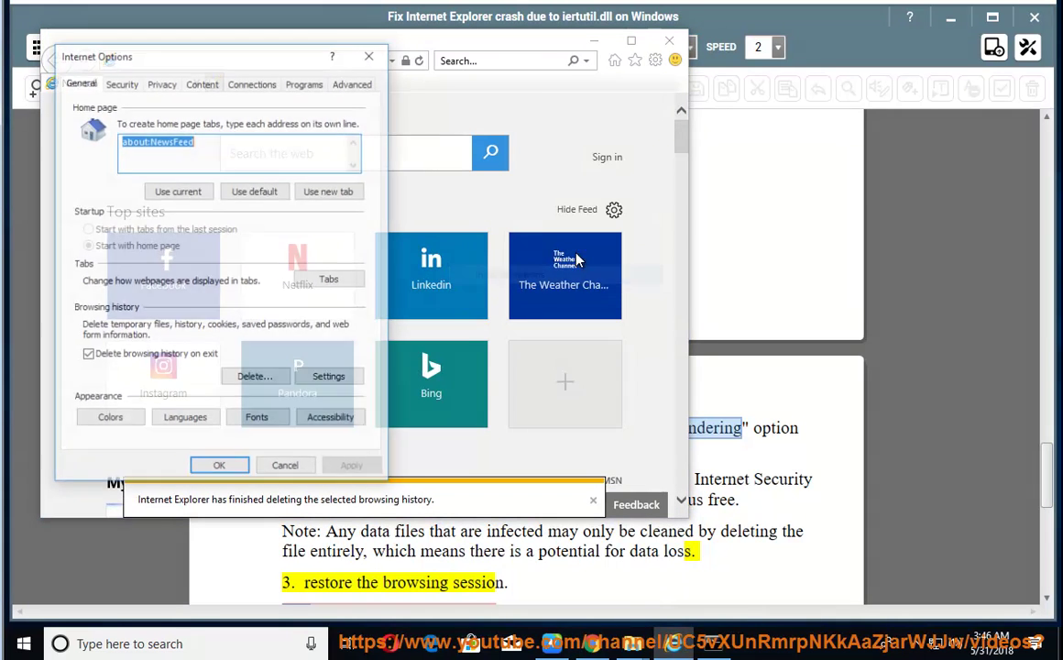
click(353, 82)
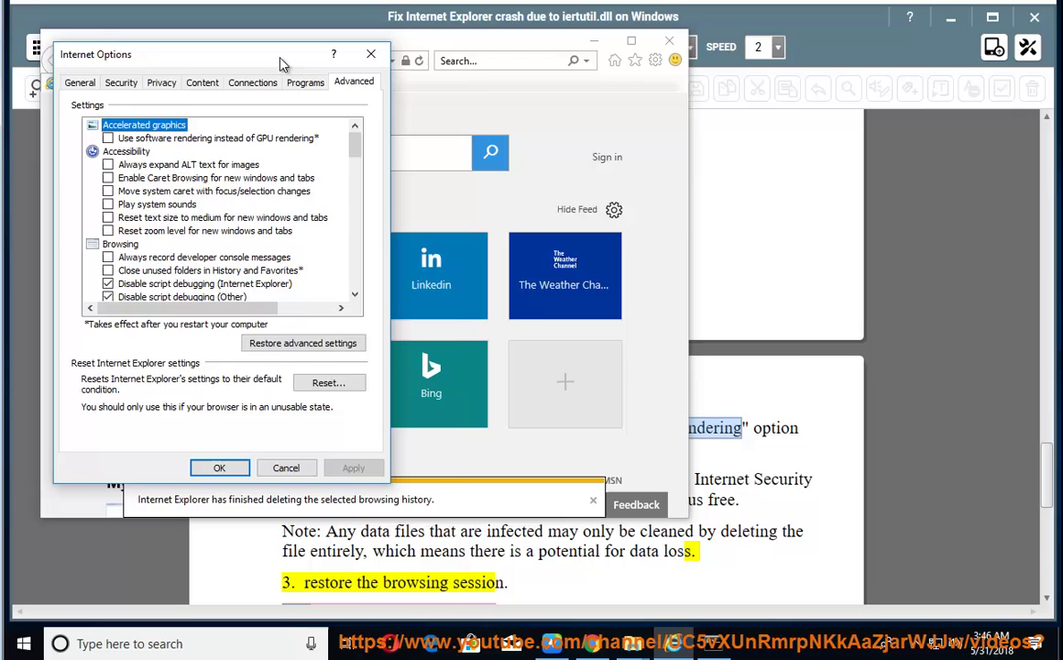
drag(283, 65, 837, 159)
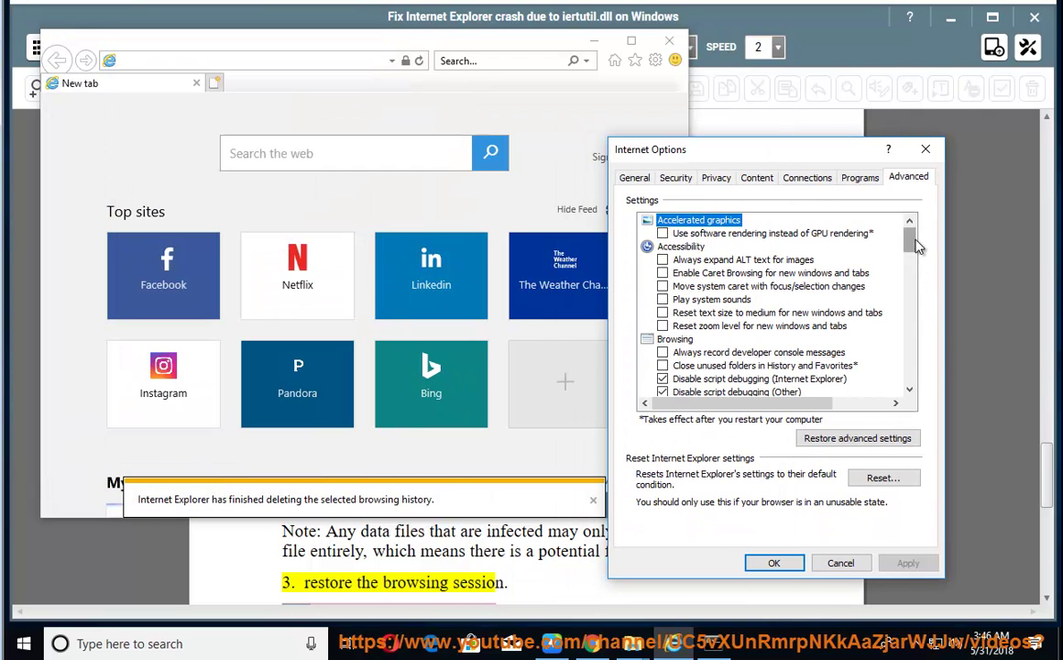
drag(916, 243, 922, 283)
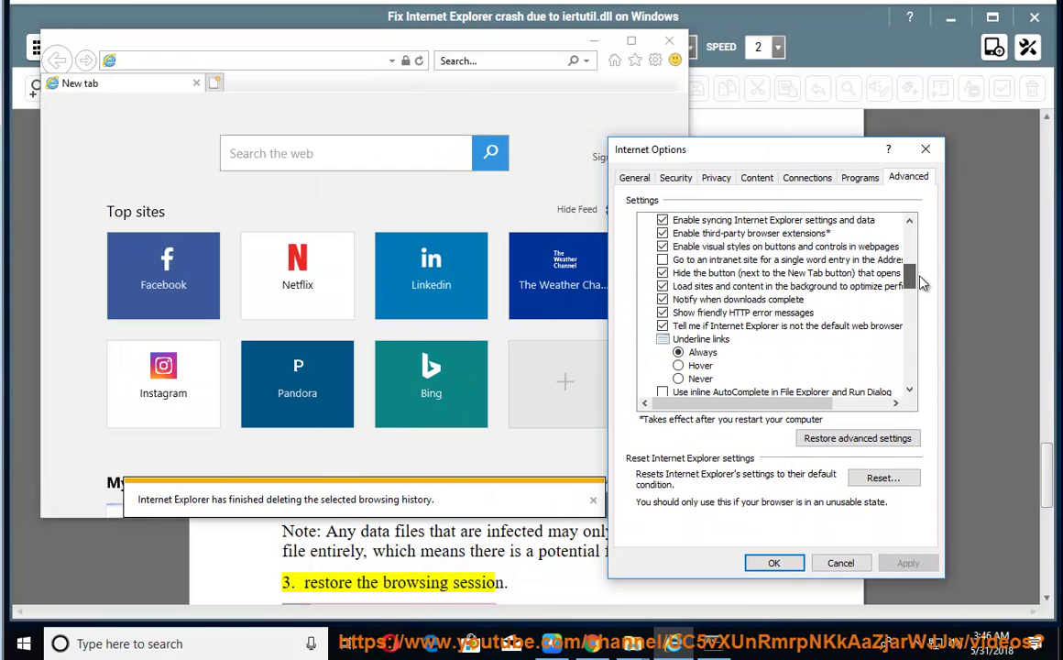
drag(922, 283, 923, 293)
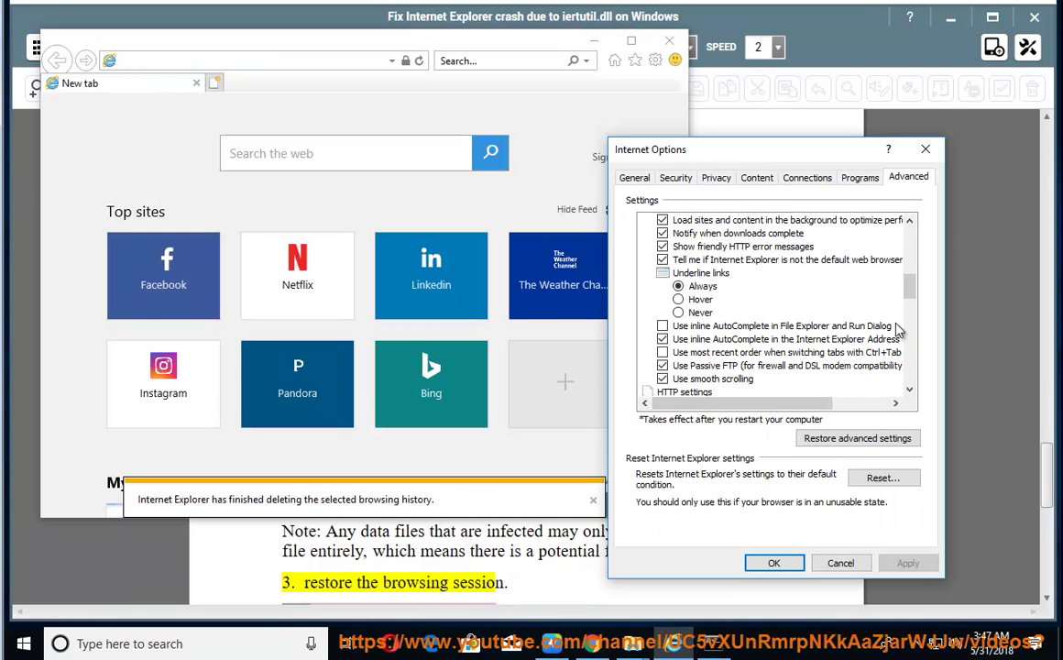
mouse_move(911, 294)
mouse_down()
mouse_move(913, 374)
mouse_move(918, 239)
mouse_up()
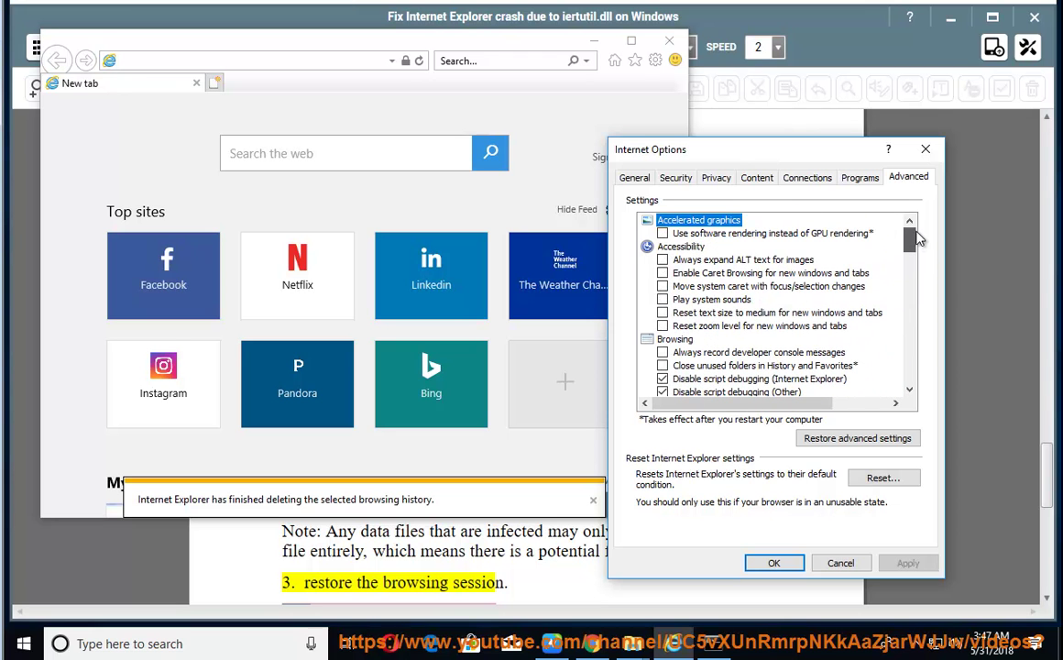
click(663, 233)
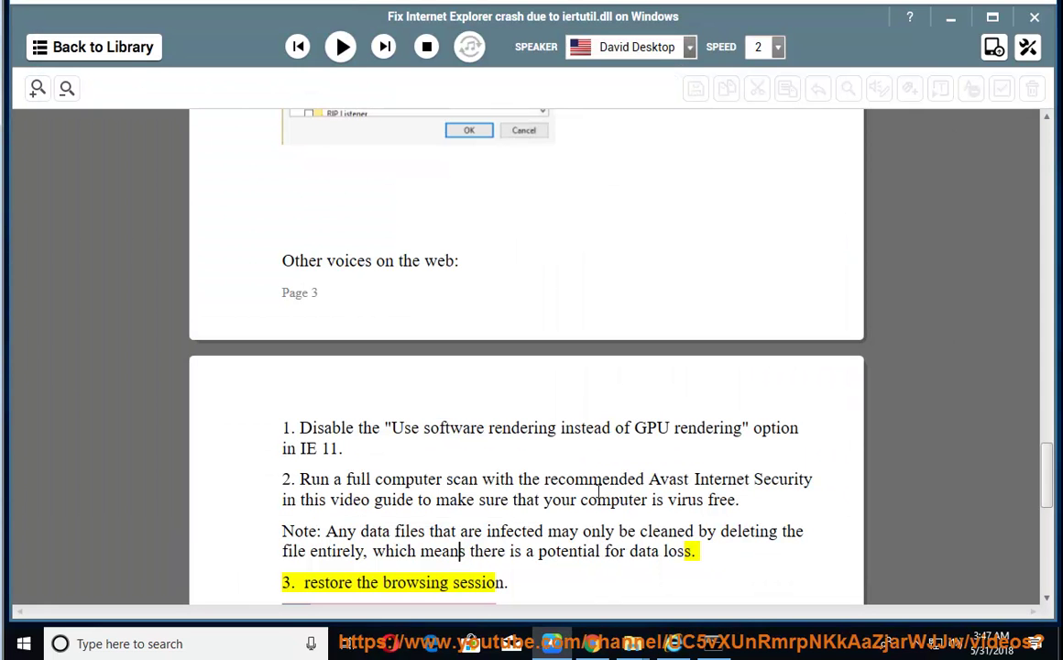
Resume reading aloud from item 3 on to the two admin commands and sfc /scannow.
click(345, 53)
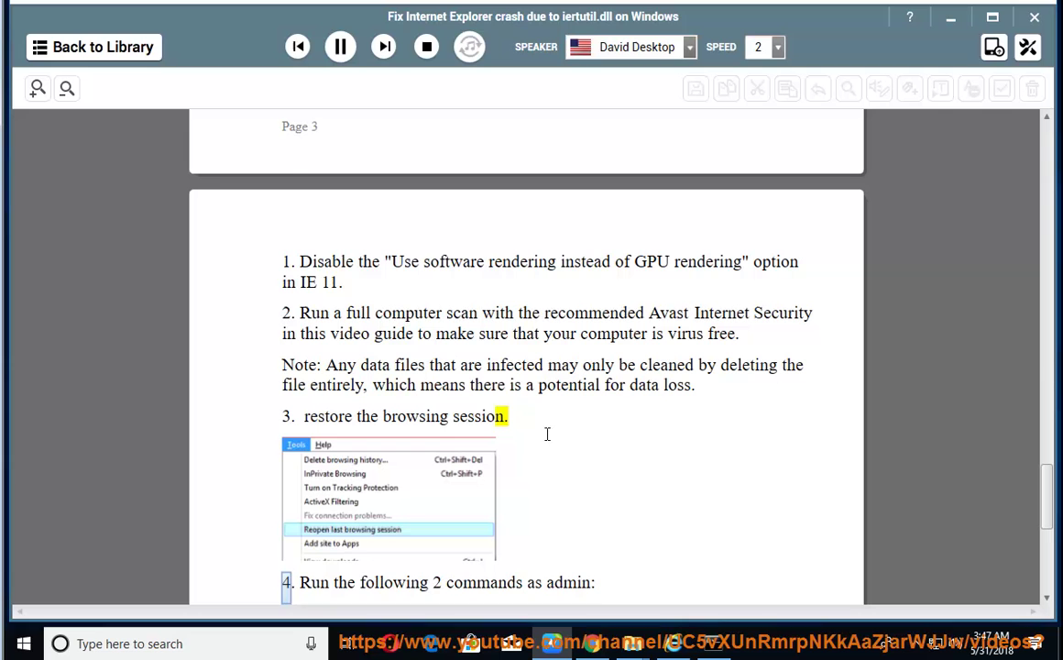